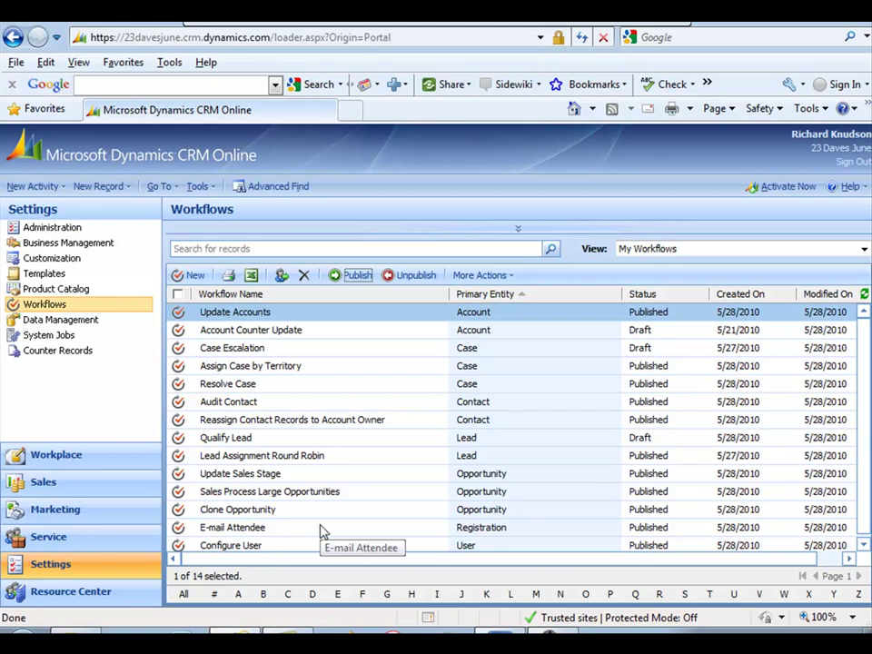
# Review the contents of the Escalation Level 1, Escalation Level 2 and Standard Service queues in the Workplace.
pyautogui.click(278, 351)
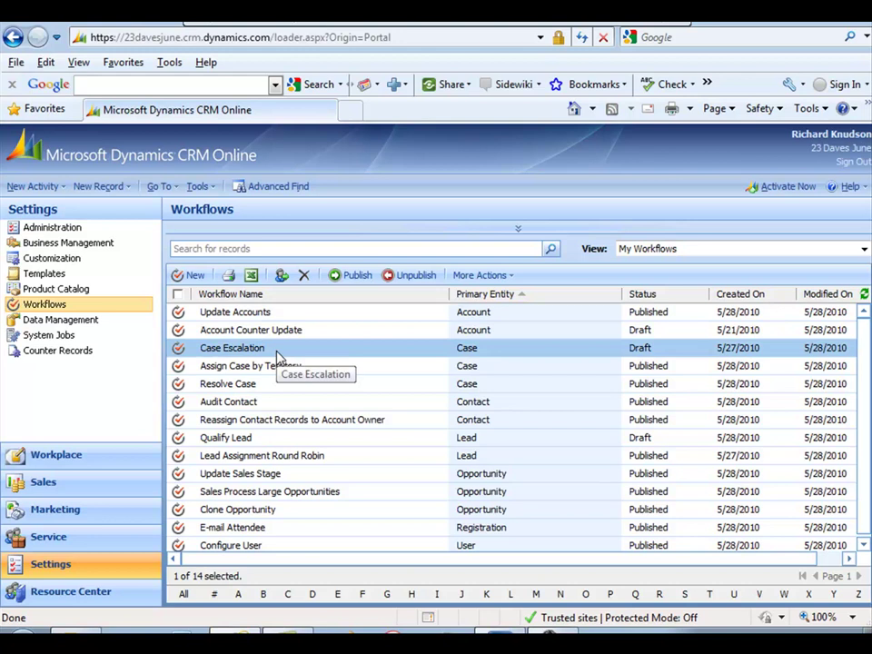
pyautogui.click(116, 459)
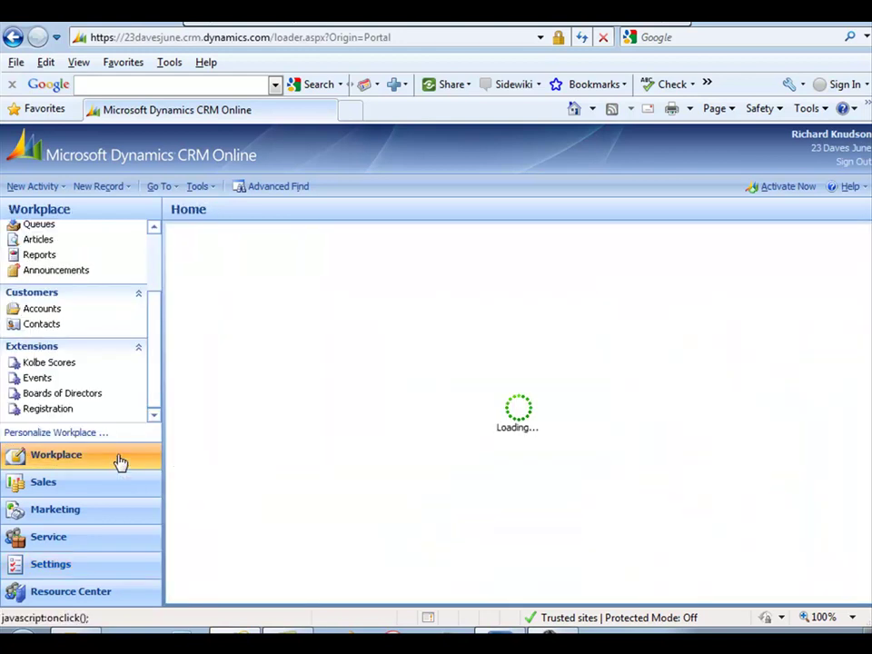
pyautogui.click(53, 228)
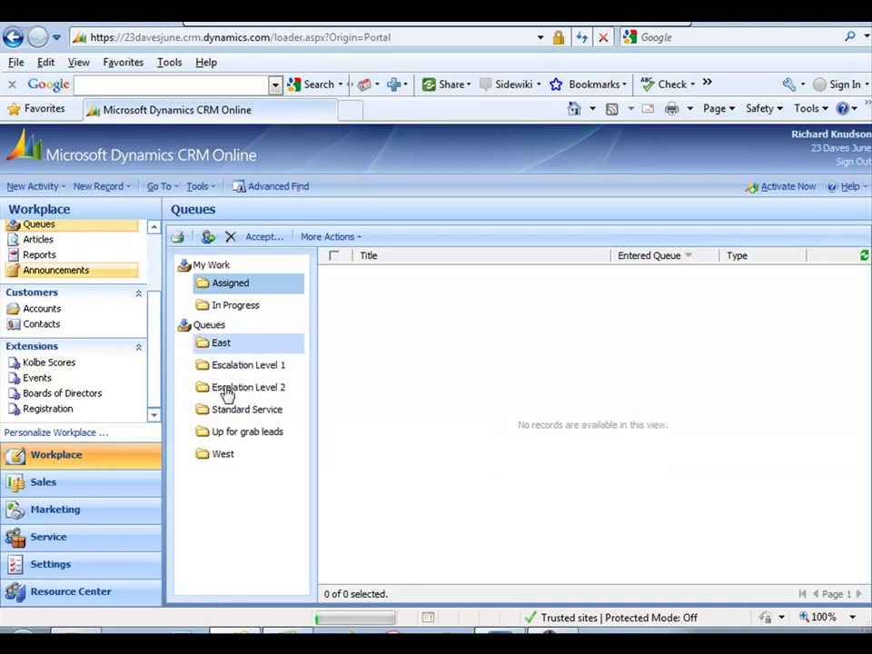
pyautogui.click(227, 367)
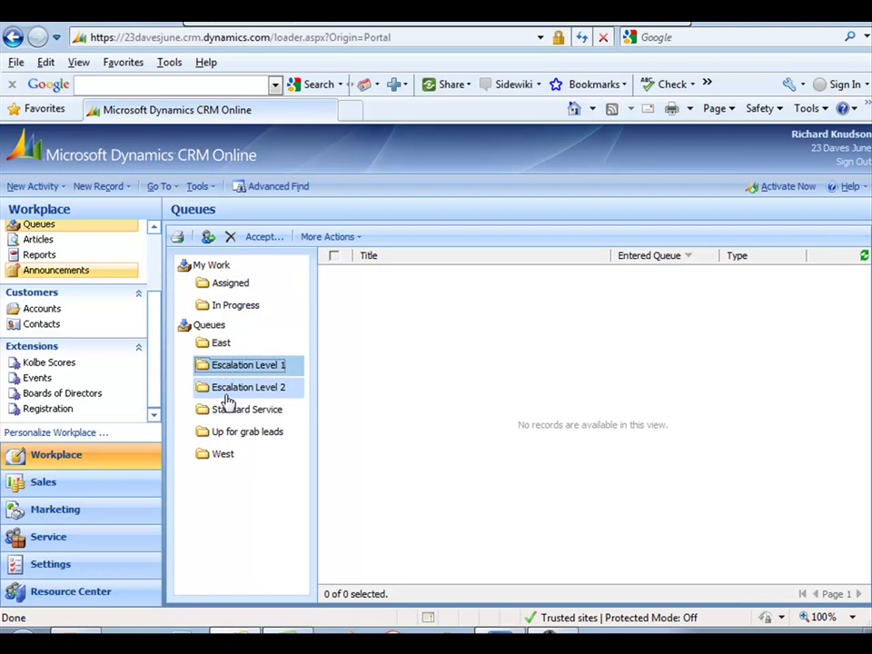
pyautogui.click(227, 392)
pyautogui.click(230, 410)
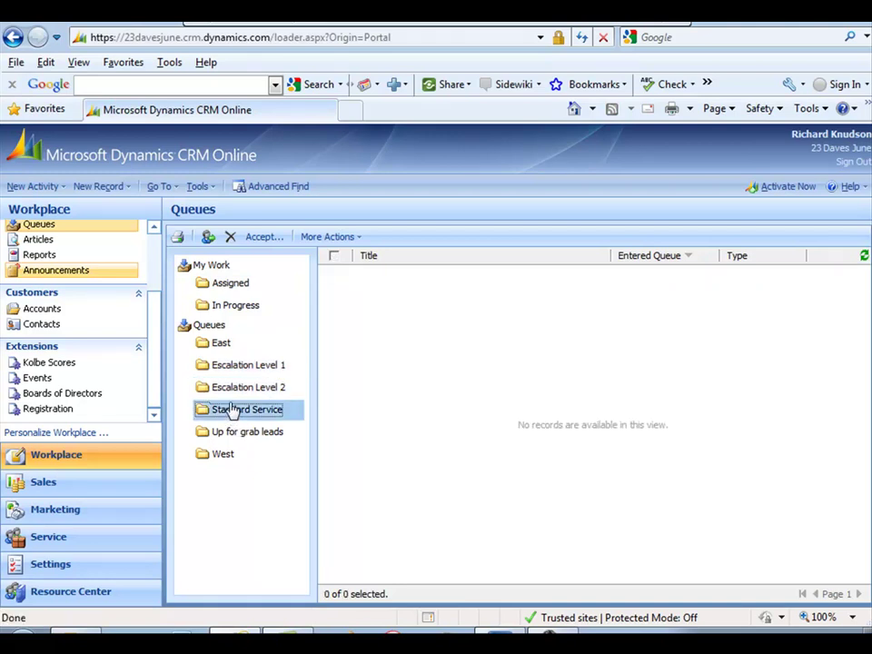
pyautogui.click(230, 370)
pyautogui.click(229, 389)
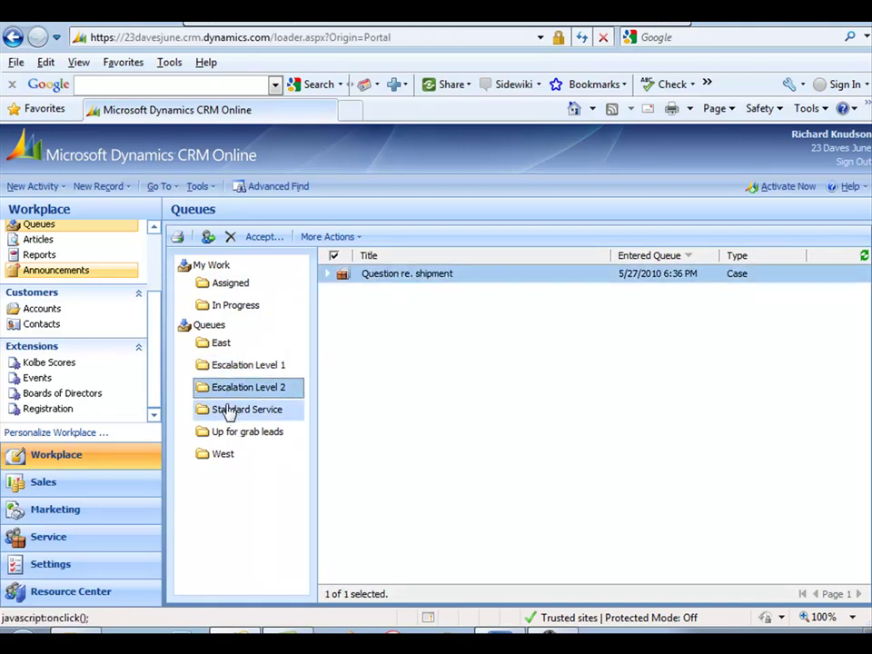
pyautogui.click(229, 410)
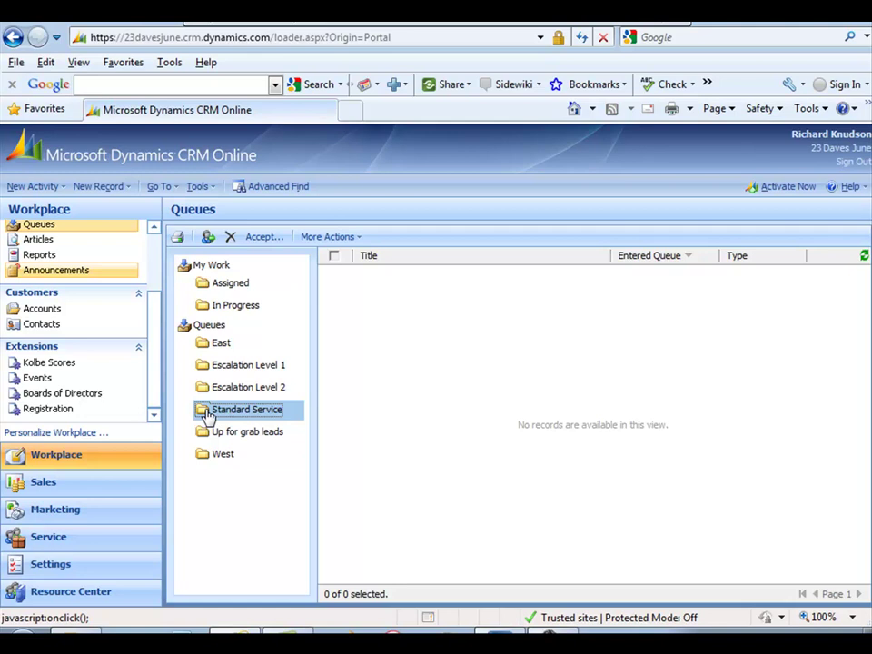
pyautogui.click(230, 367)
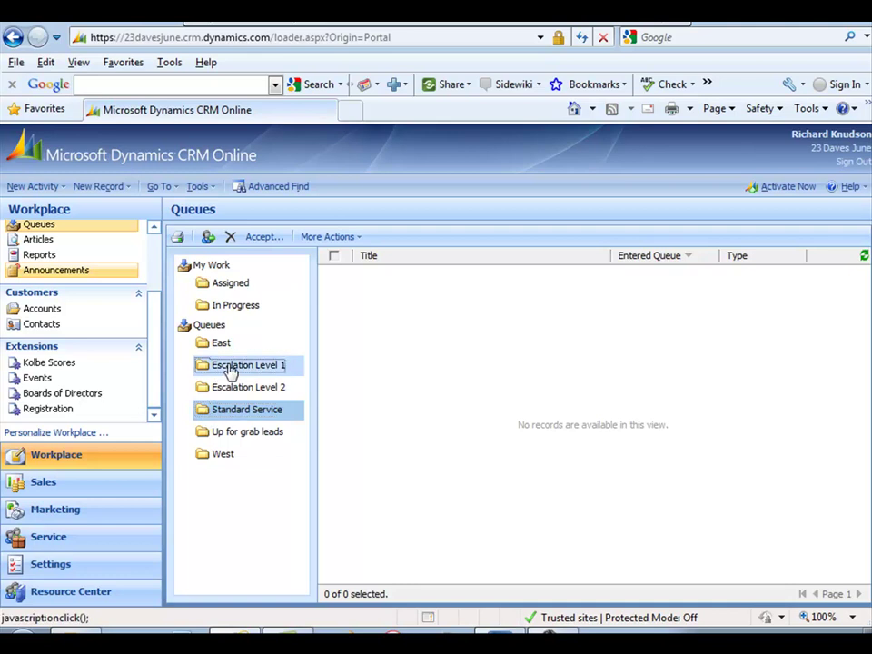
pyautogui.click(233, 385)
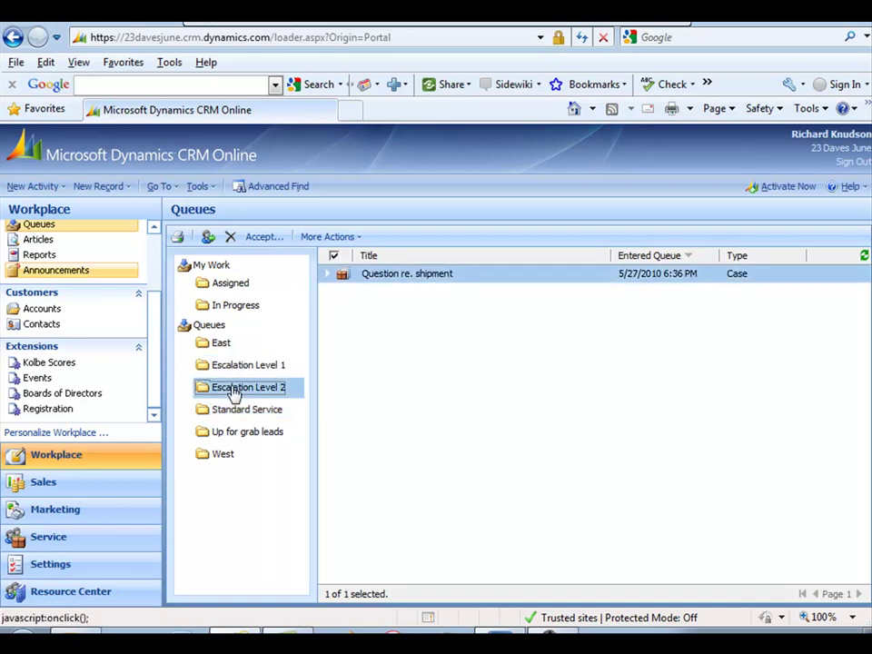
pyautogui.click(243, 370)
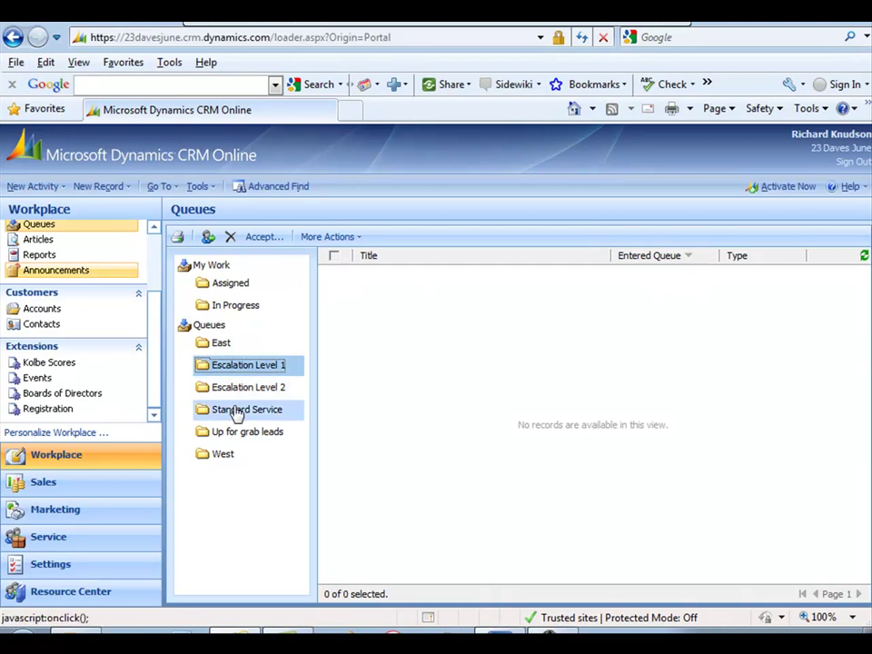
pyautogui.click(233, 411)
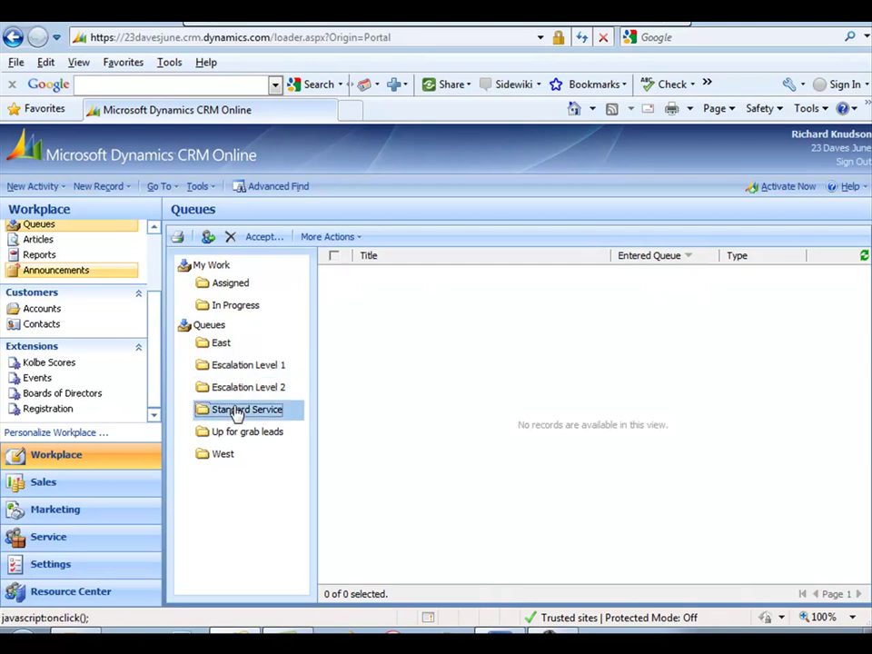
# Open the Case Escalation workflow from the Settings workflows and collapse its workflow properties.
pyautogui.click(72, 568)
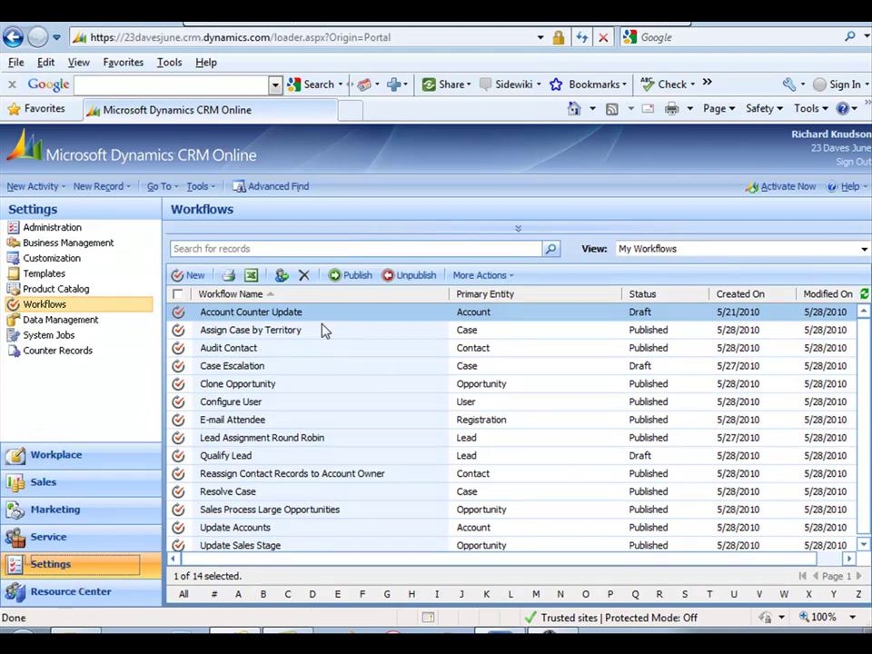
pyautogui.click(283, 370)
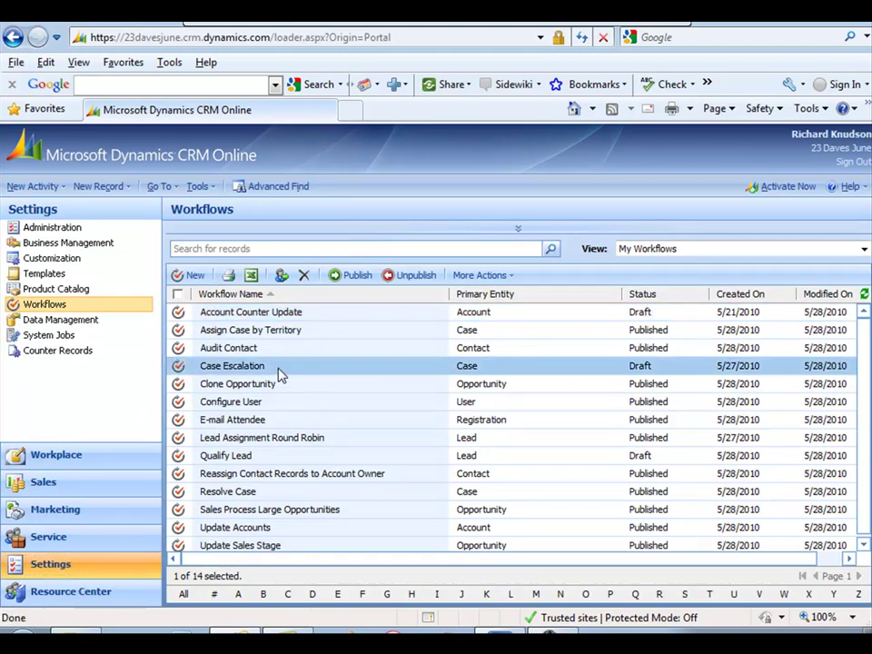
pyautogui.doubleClick(281, 373)
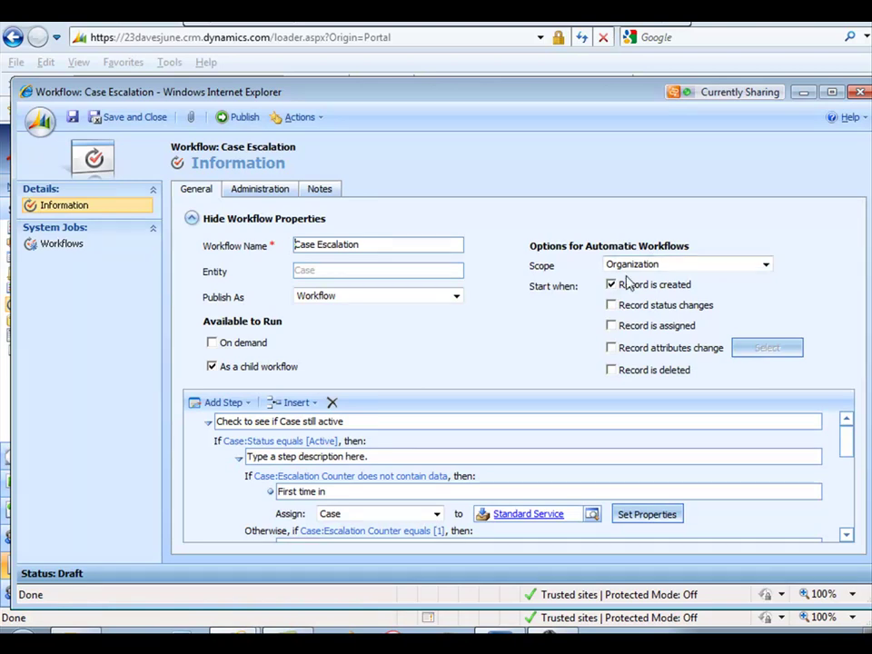
pyautogui.click(191, 218)
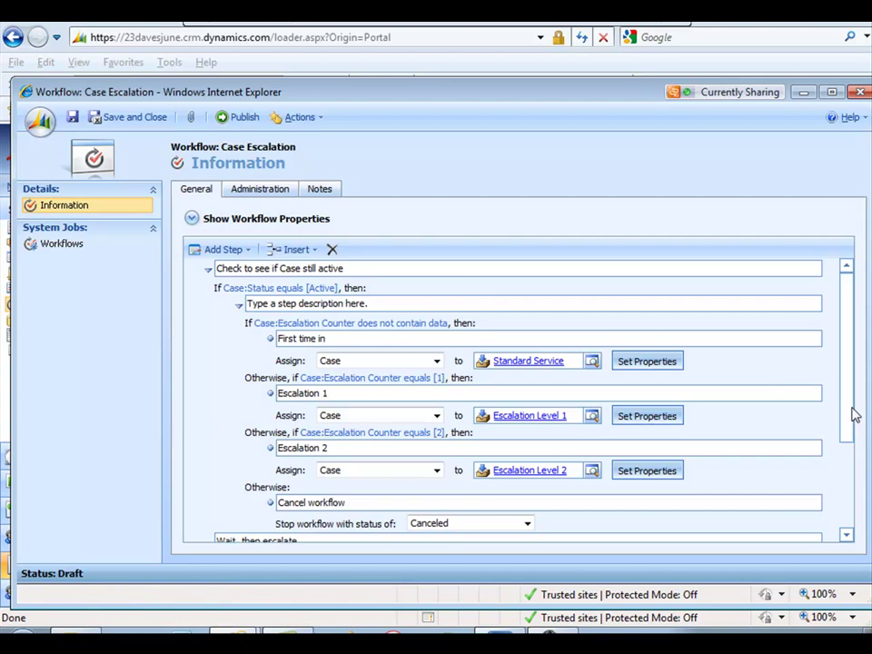
# Examine the workflow's active-case check and the first-time branch that assigns the case to the Standard Service queue.
pyautogui.click(363, 279)
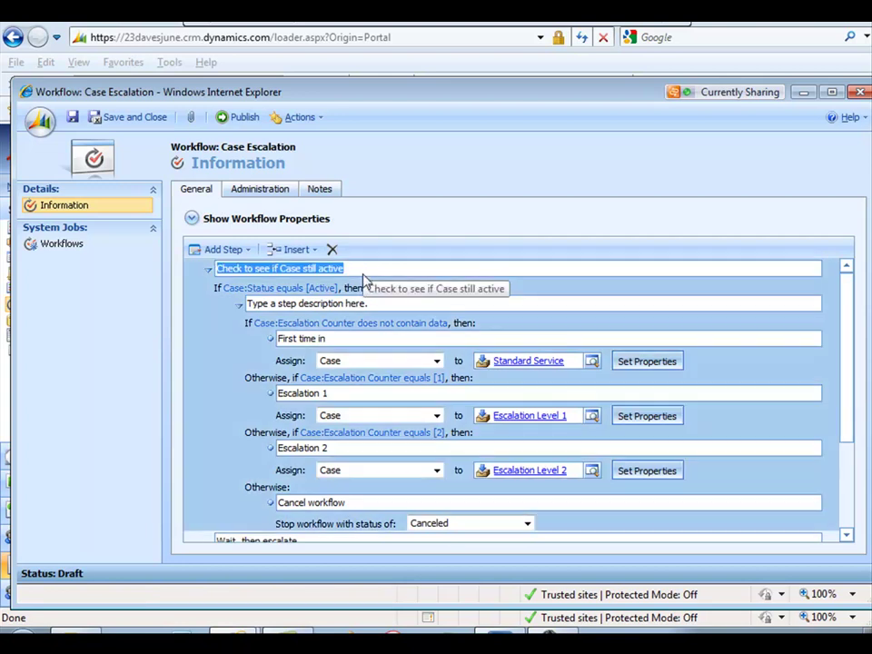
pyautogui.click(368, 290)
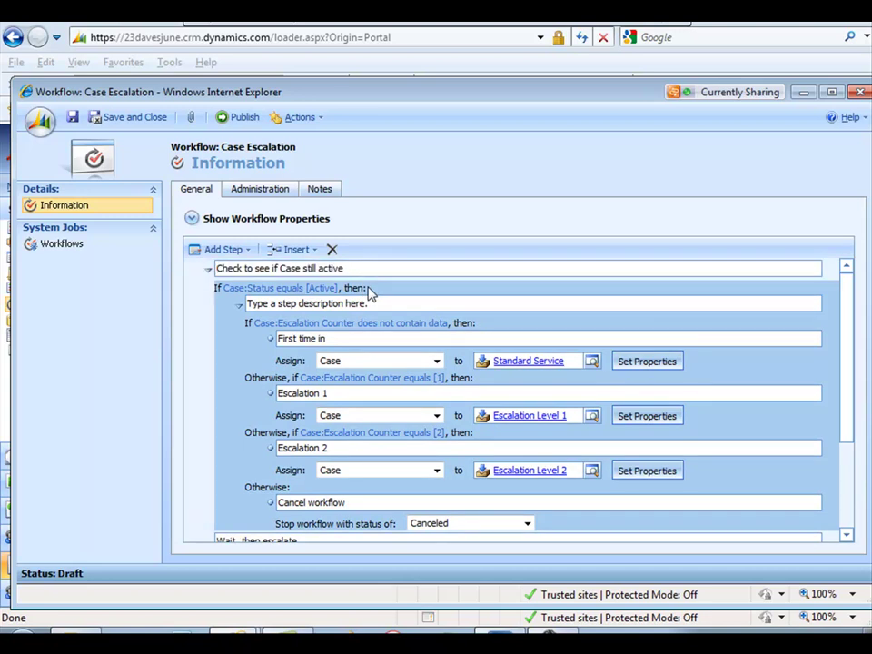
pyautogui.click(348, 271)
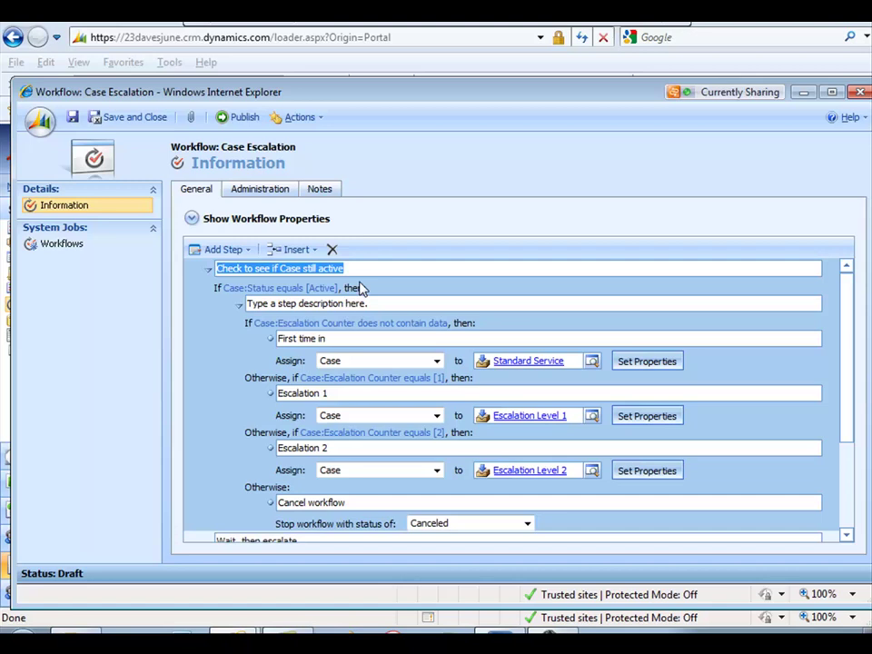
pyautogui.click(361, 288)
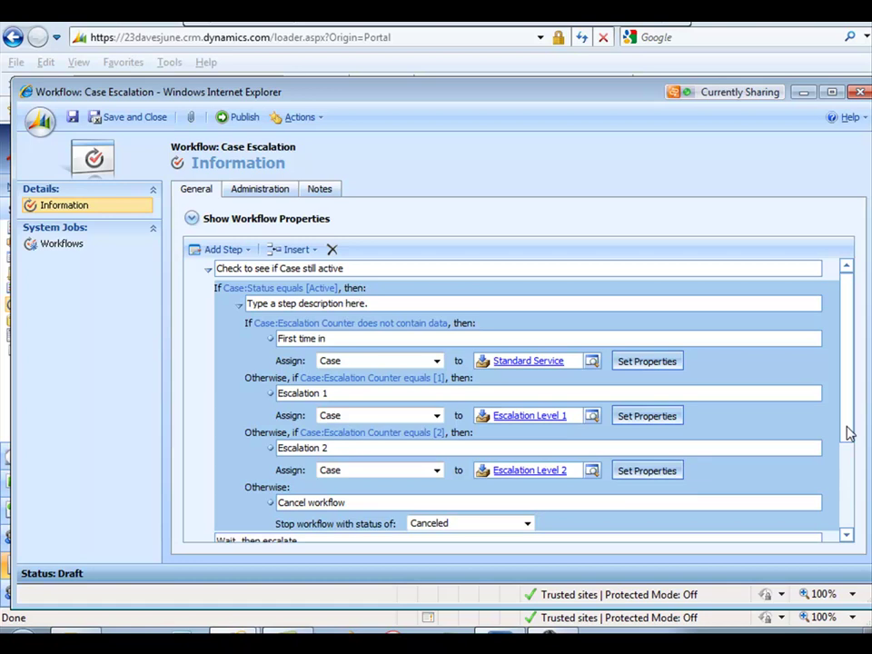
pyautogui.click(493, 325)
pyautogui.click(357, 288)
pyautogui.click(471, 329)
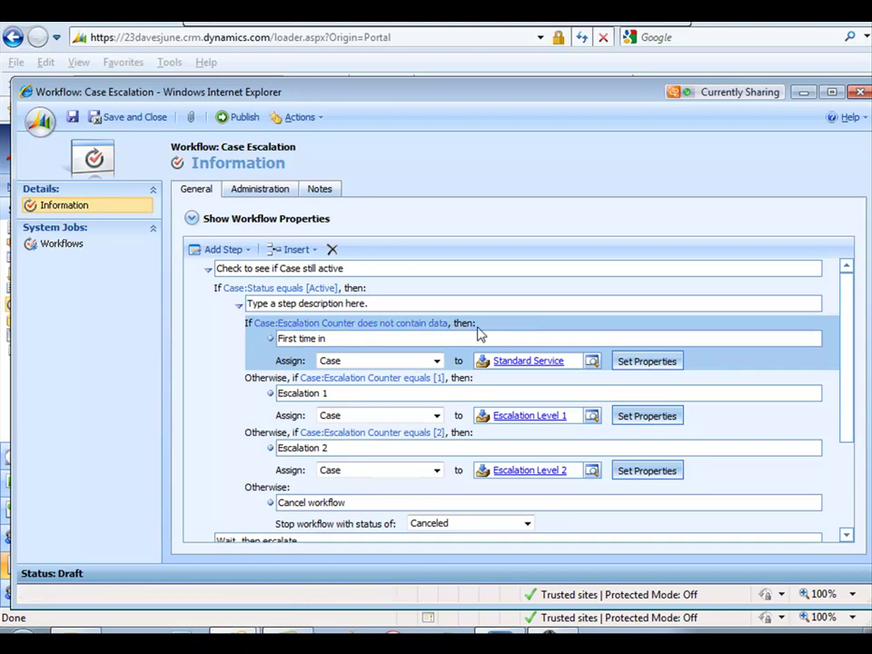
pyautogui.click(432, 343)
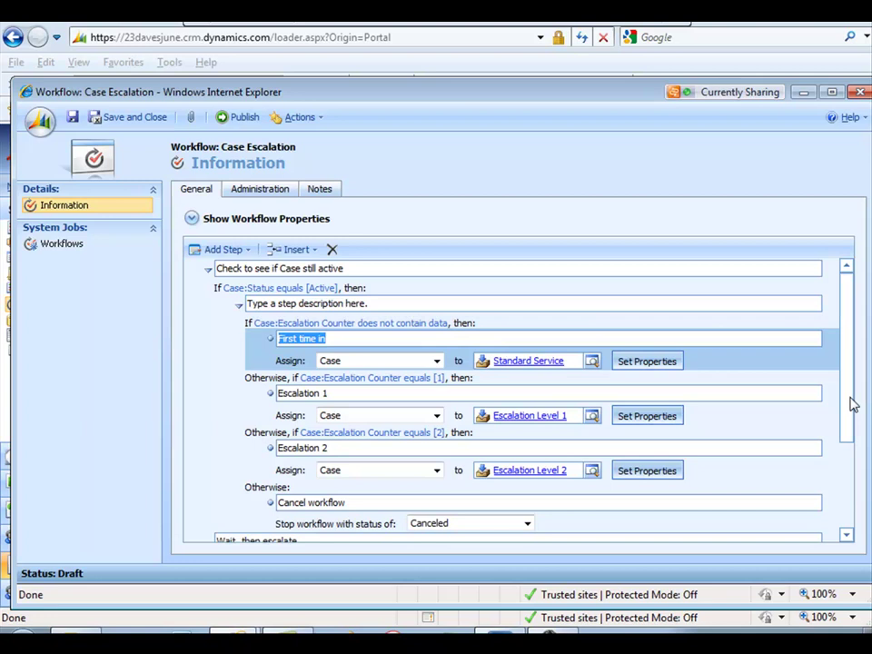
pyautogui.click(581, 366)
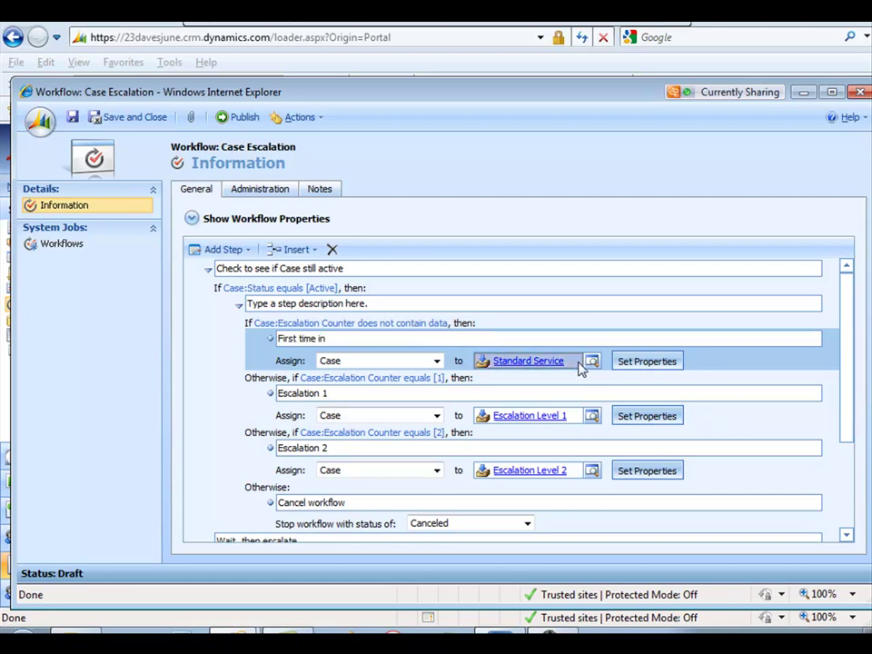
# Examine the branches for Escalation Counter values 1 and 2 and the fallback branch that cancels the workflow.
pyautogui.click(466, 385)
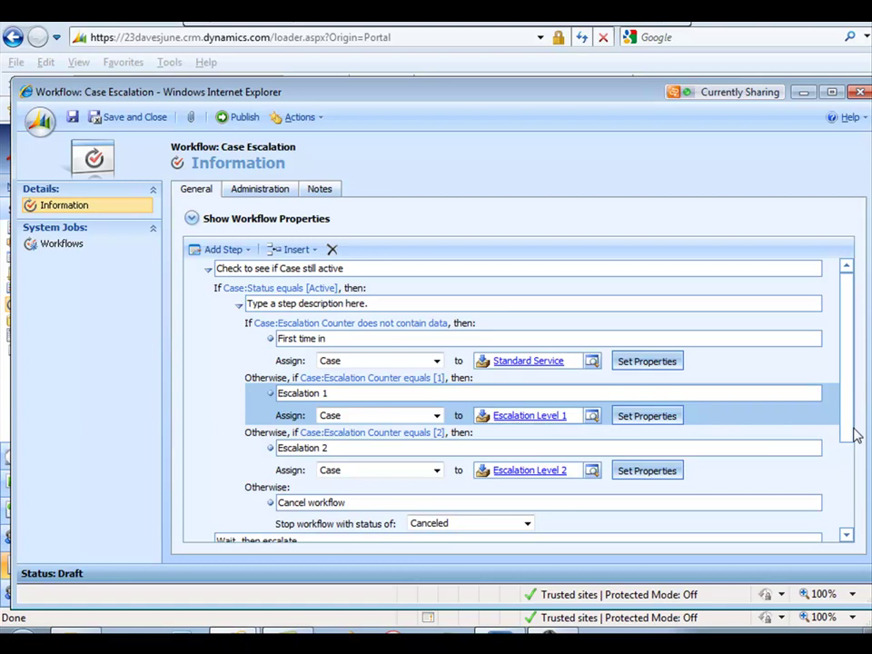
pyautogui.scroll(-1, 853, 440)
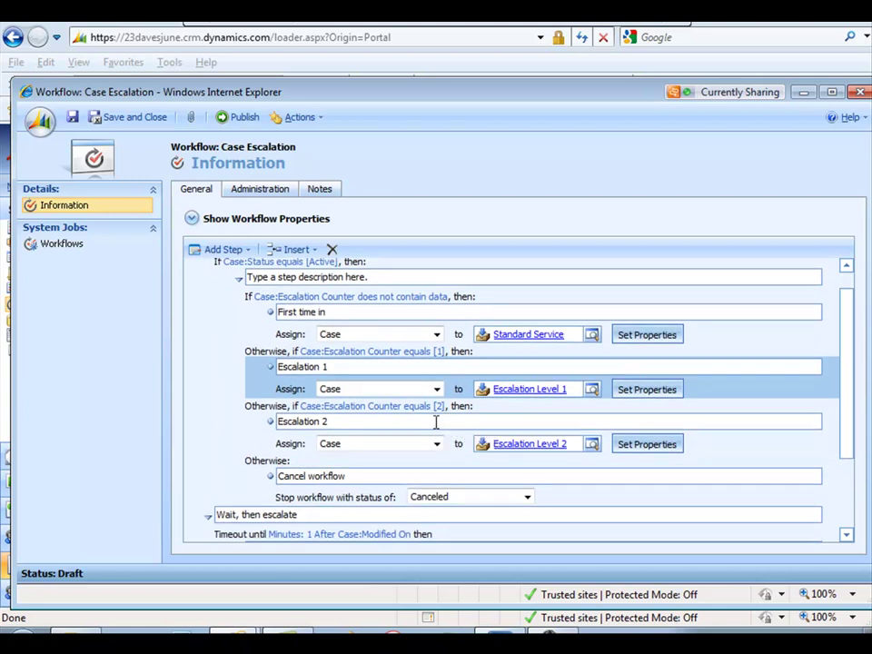
pyautogui.click(435, 423)
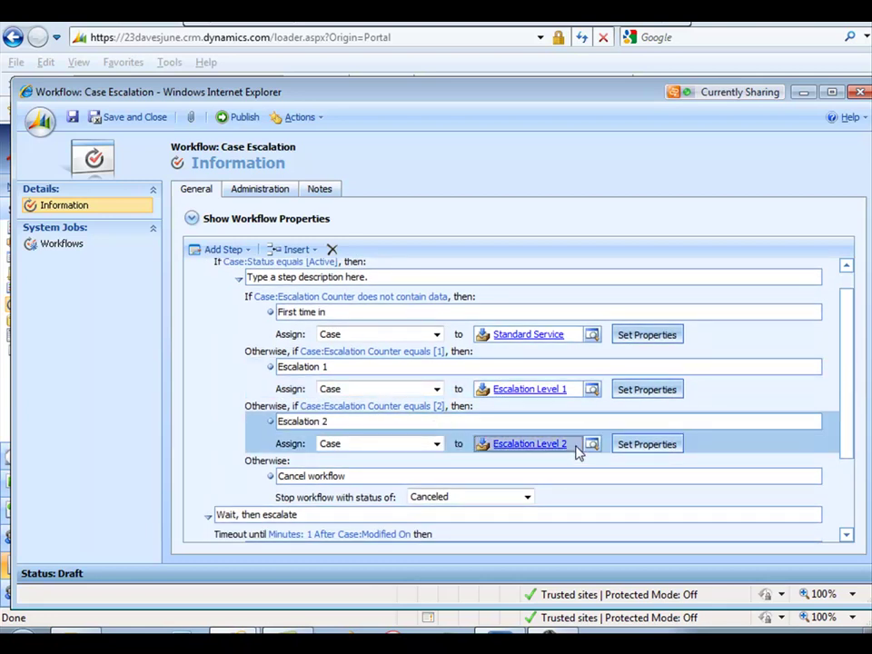
pyautogui.click(420, 475)
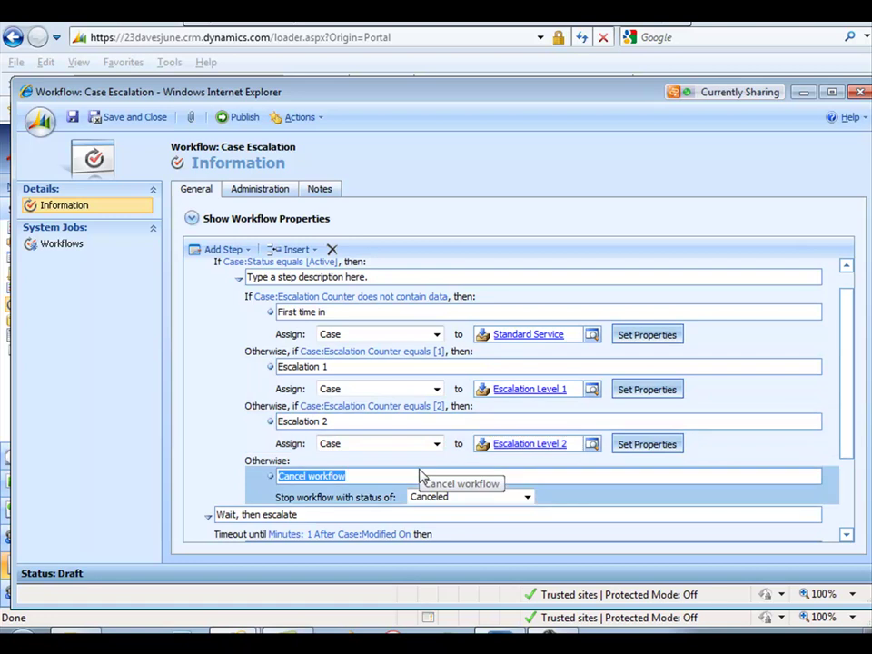
# Inspect the timeout condition of the "Wait, then escalate" step and the active-case check nested under it.
pyautogui.scroll(-4, 841, 518)
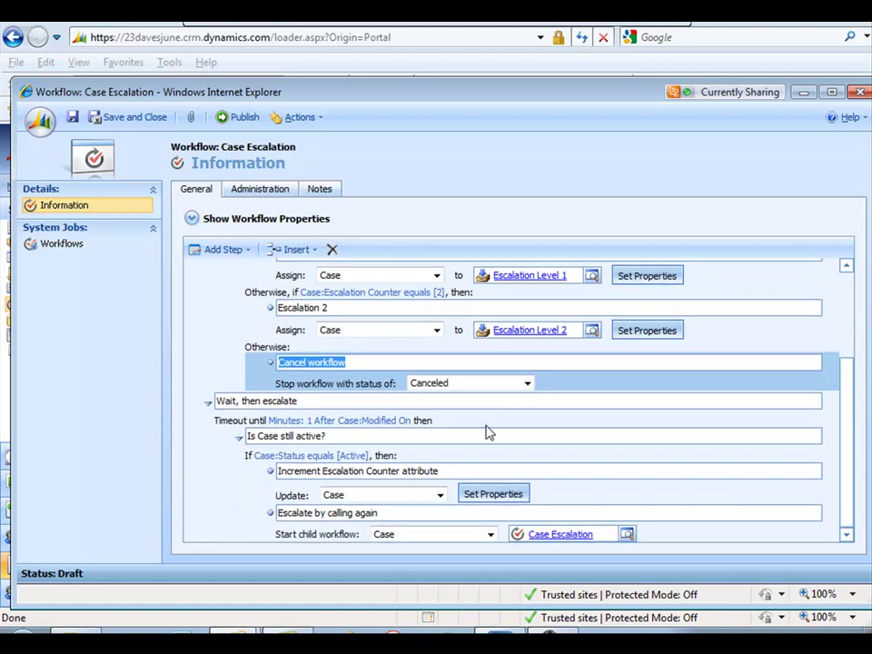
pyautogui.click(446, 442)
pyautogui.click(443, 424)
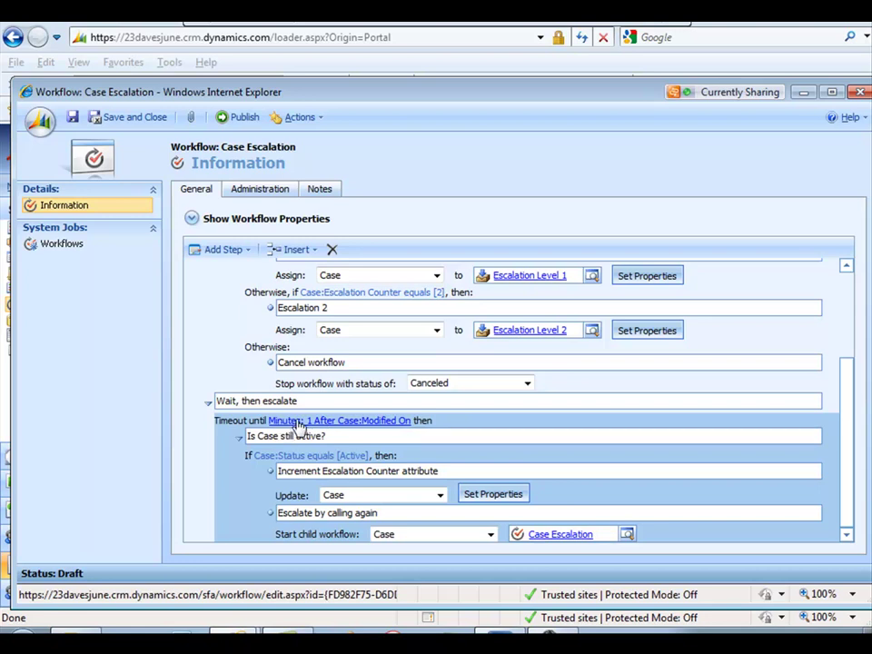
pyautogui.click(298, 423)
pyautogui.click(124, 167)
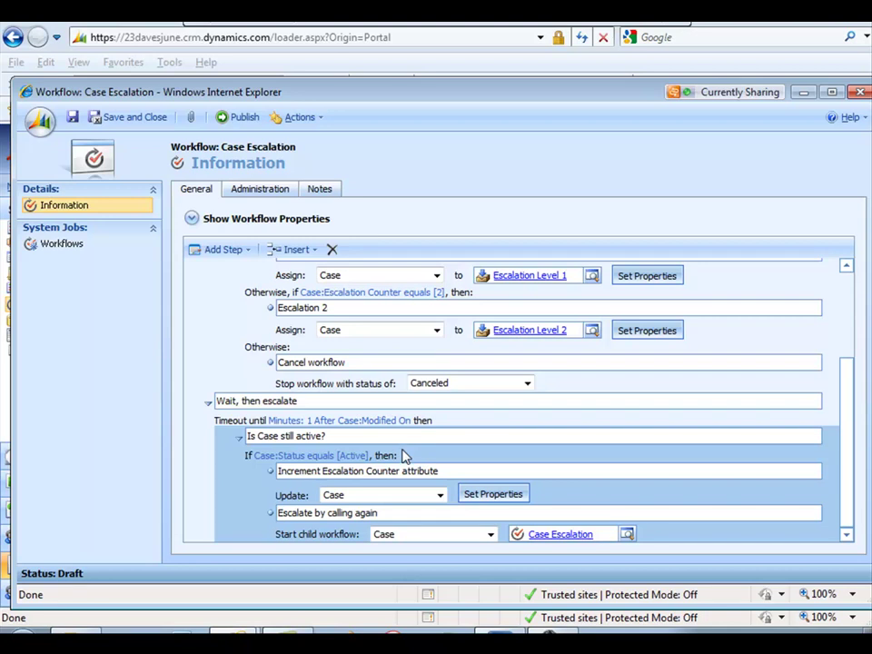
# Inspect the Escalation Counter setting in the additional fields of the case update step, and save and close the workflow.
pyautogui.click(418, 471)
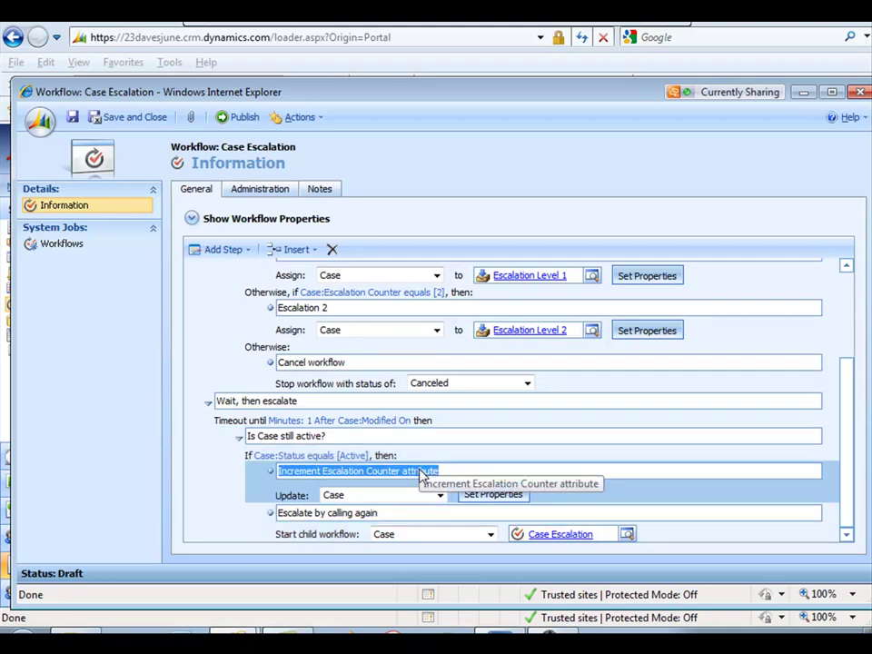
pyautogui.click(493, 499)
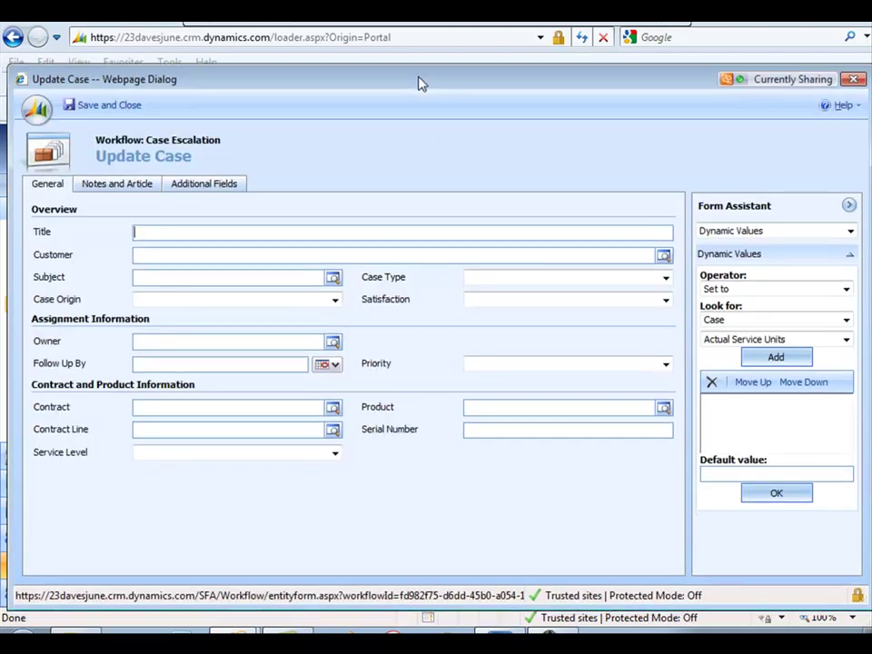
pyautogui.moveTo(421, 84); pyautogui.dragTo(418, 72)
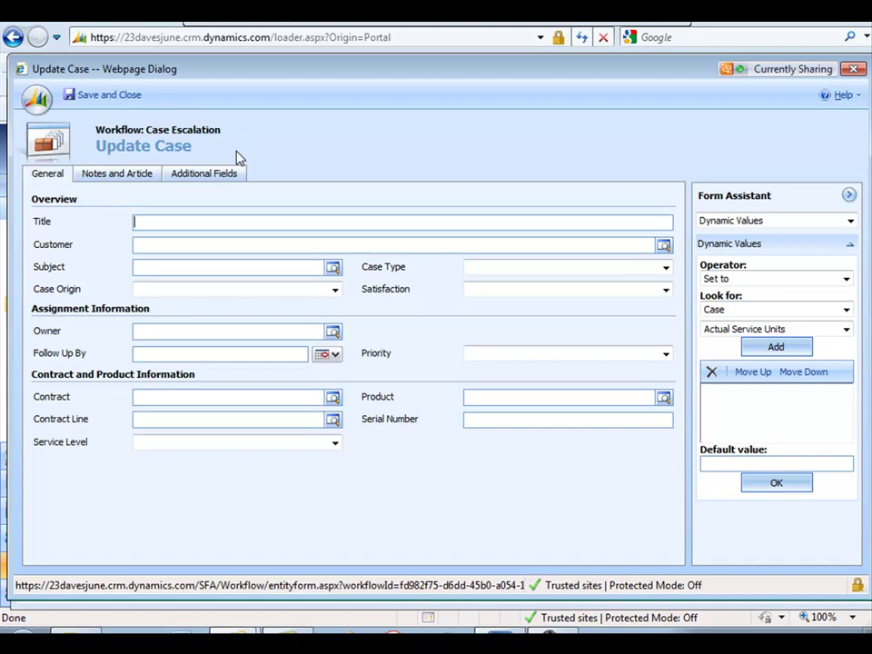
pyautogui.click(208, 173)
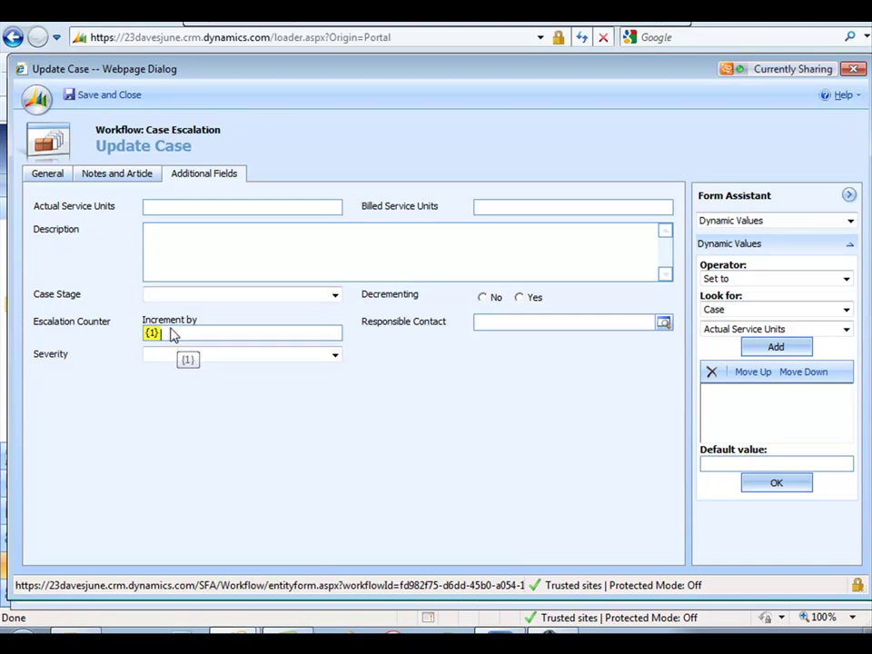
pyautogui.click(853, 69)
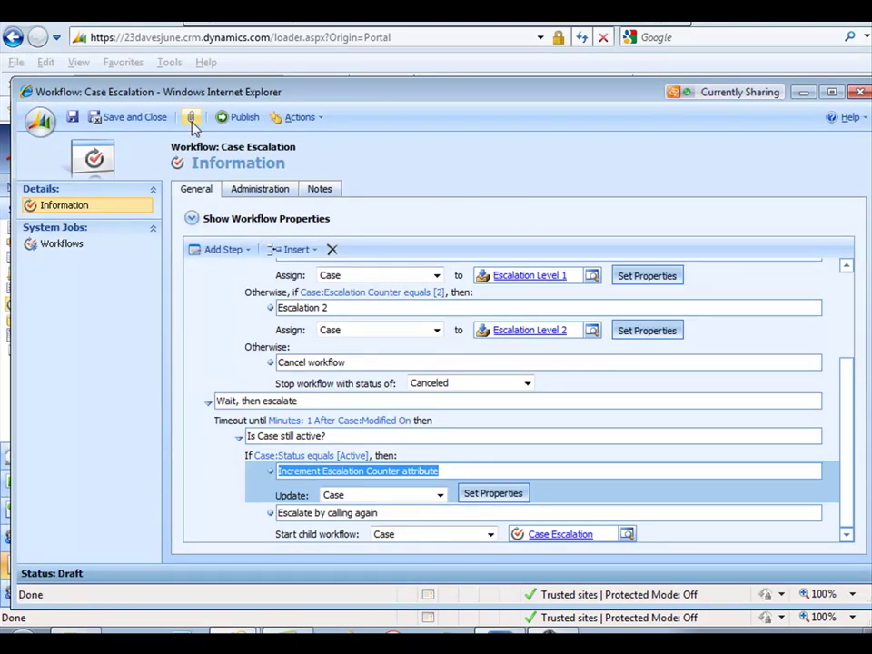
pyautogui.click(136, 121)
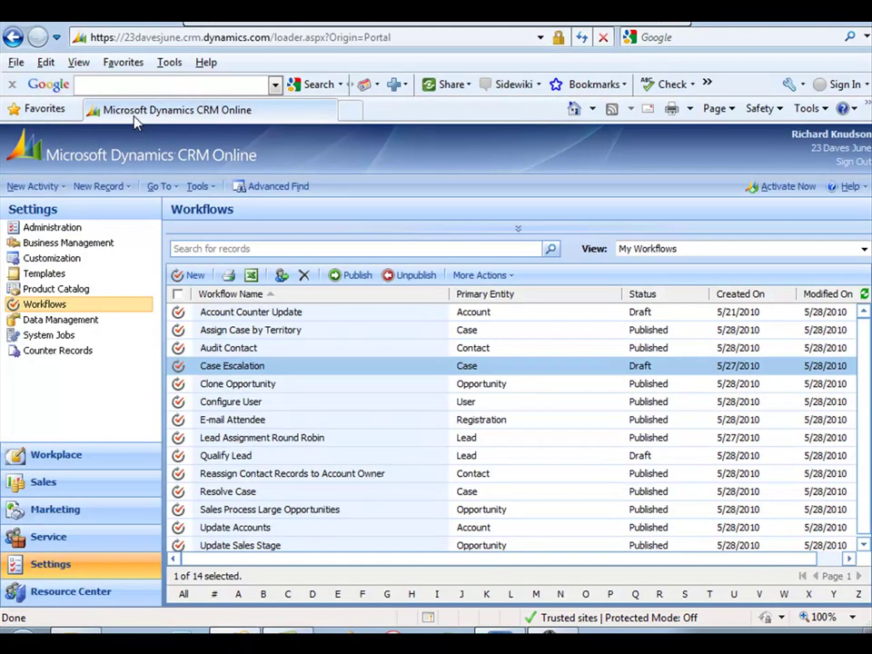
# Open the Case entity from the customizable entities and open its main application form for editing.
pyautogui.click(42, 261)
pyautogui.click(278, 280)
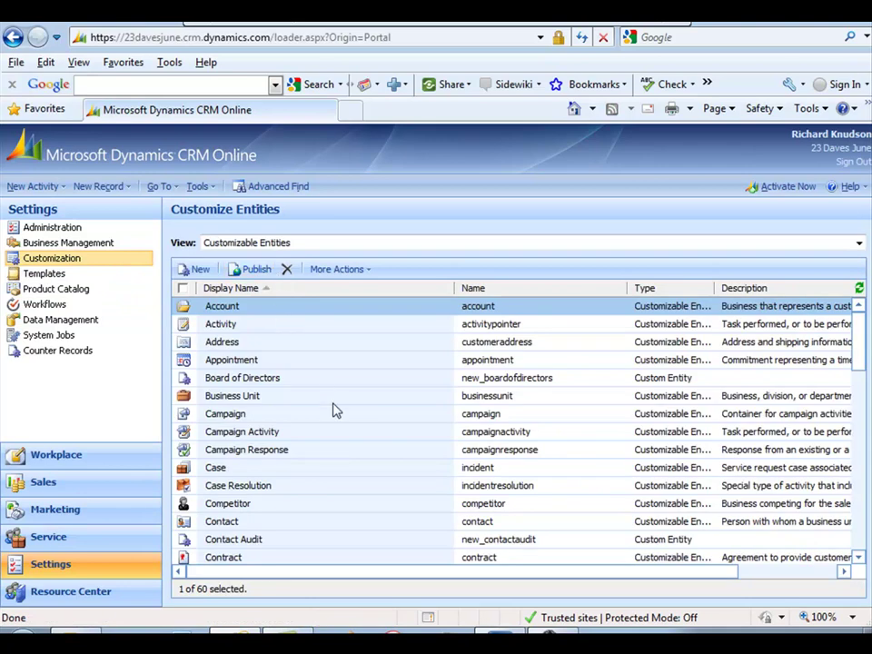
pyautogui.scroll(-3, 854, 372)
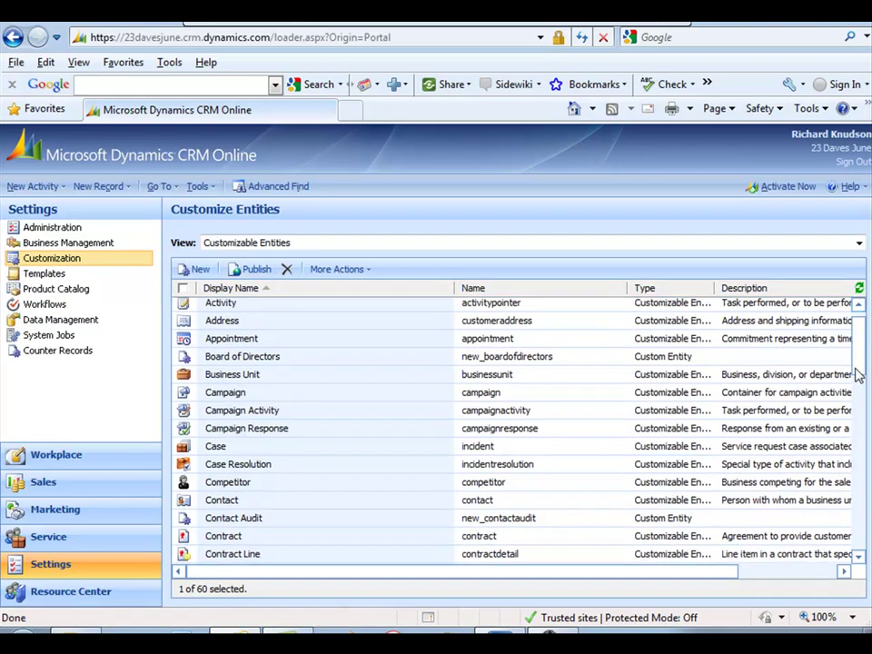
pyautogui.click(259, 392)
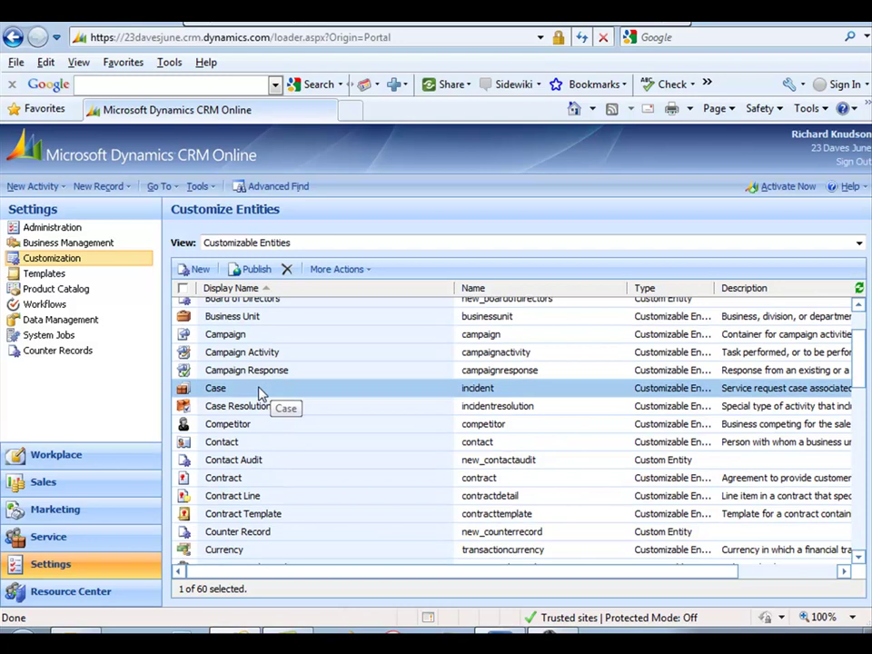
pyautogui.doubleClick(260, 392)
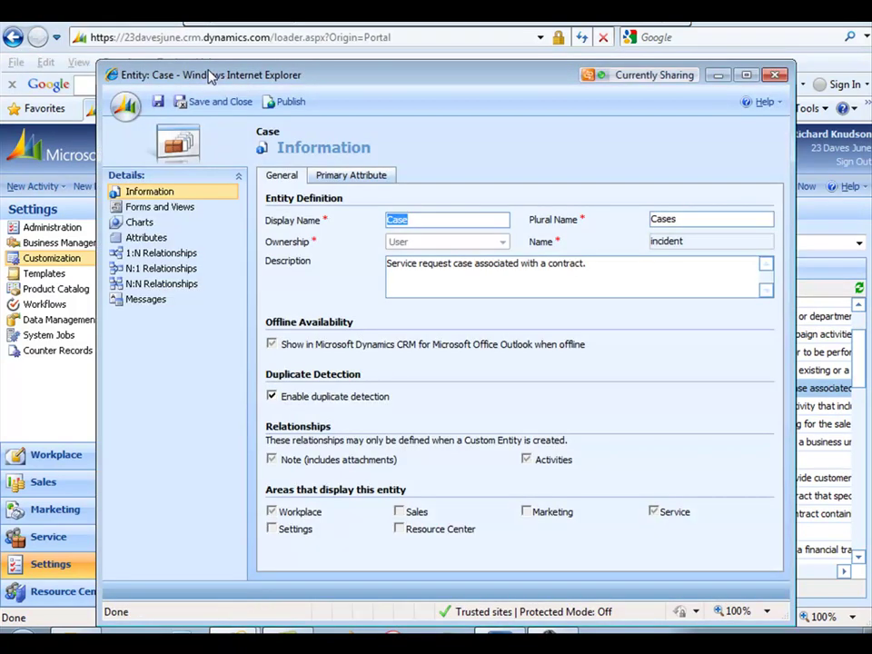
pyautogui.click(156, 208)
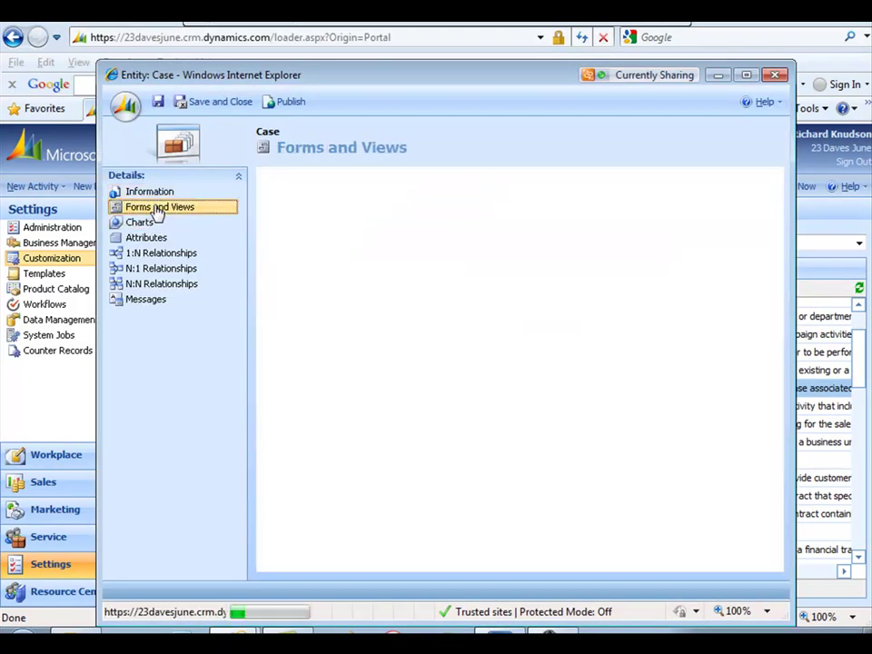
pyautogui.click(319, 336)
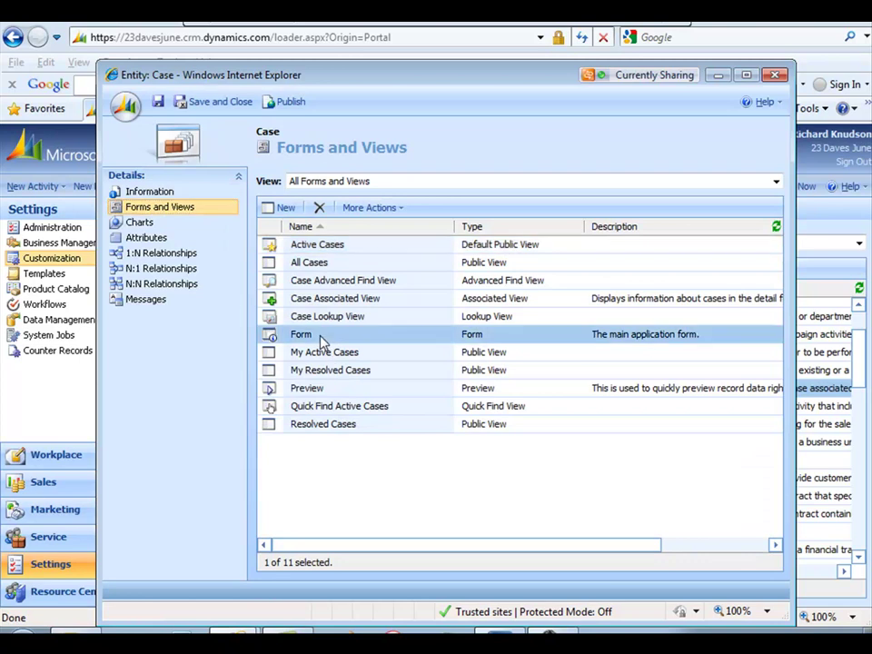
pyautogui.doubleClick(319, 336)
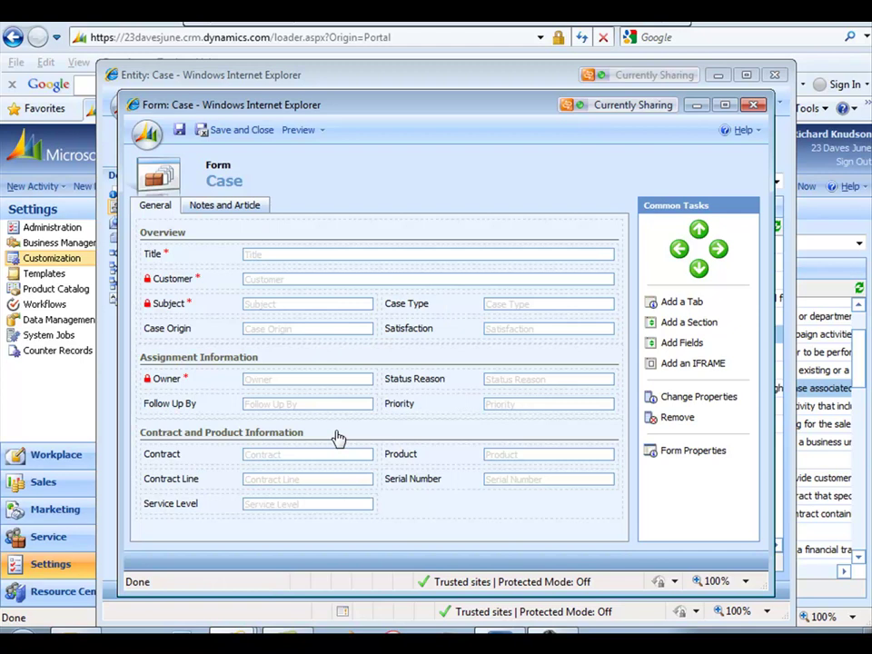
# Add a section named Temp to the form's General tab, with the section name shown on the form.
pyautogui.click(667, 323)
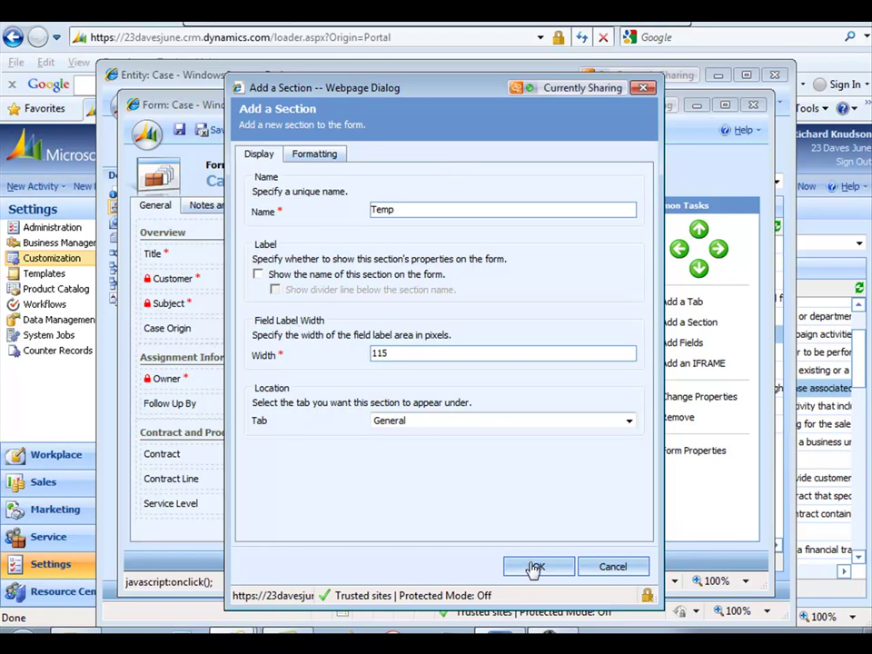
pyautogui.click(259, 274)
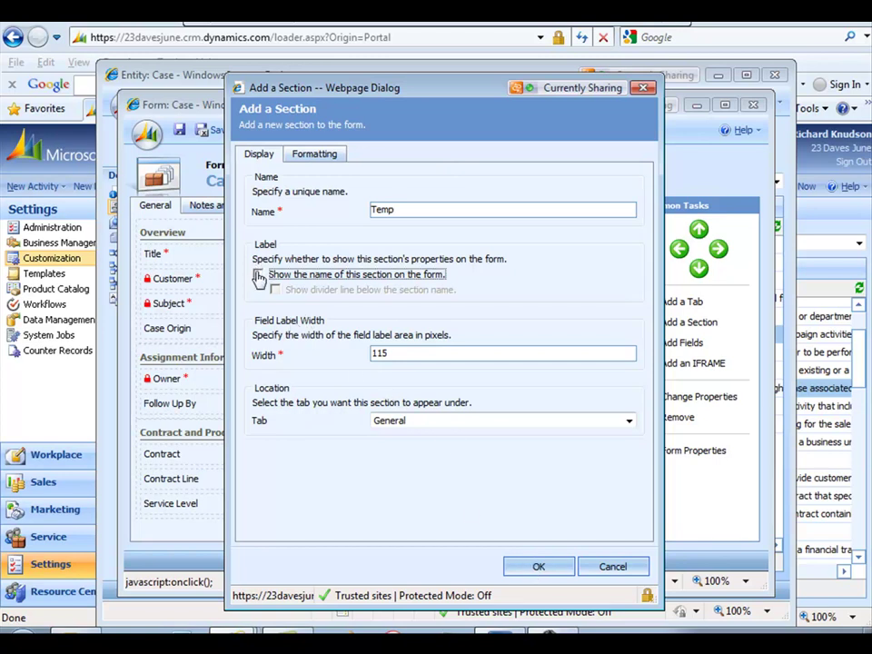
pyautogui.click(535, 569)
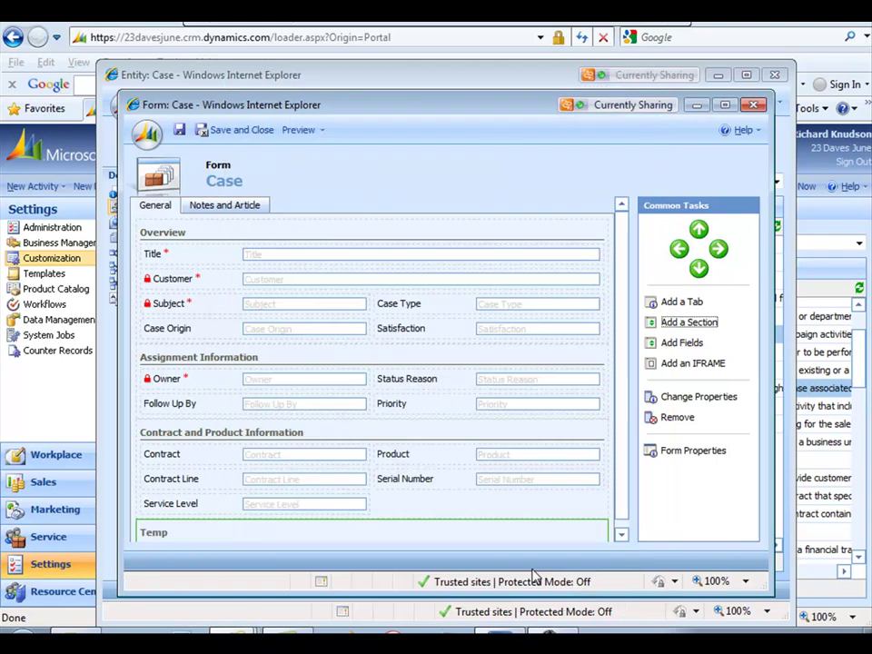
# Add the Escalation Counter field to the Temp section of the General tab.
pyautogui.click(668, 345)
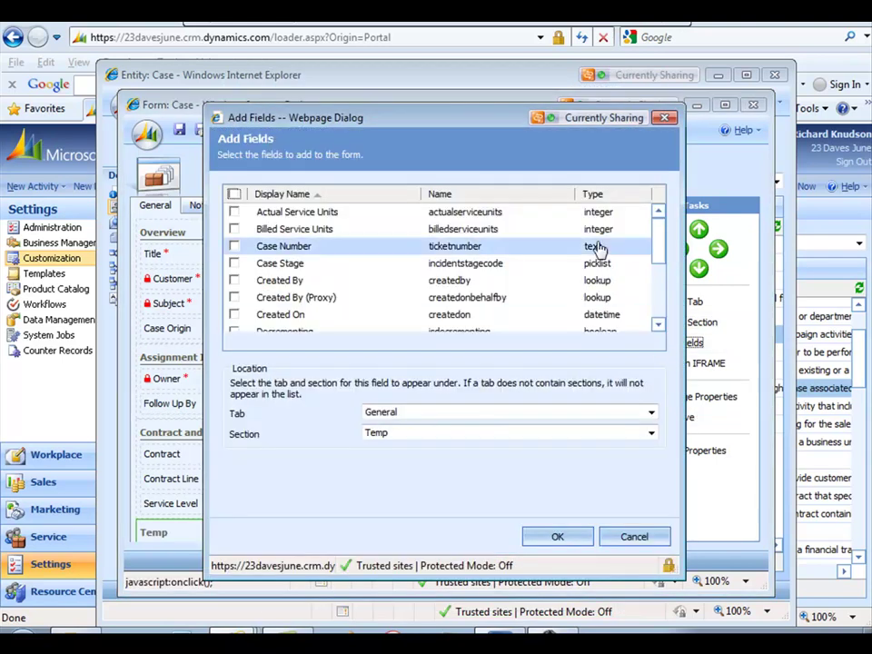
pyautogui.click(658, 324)
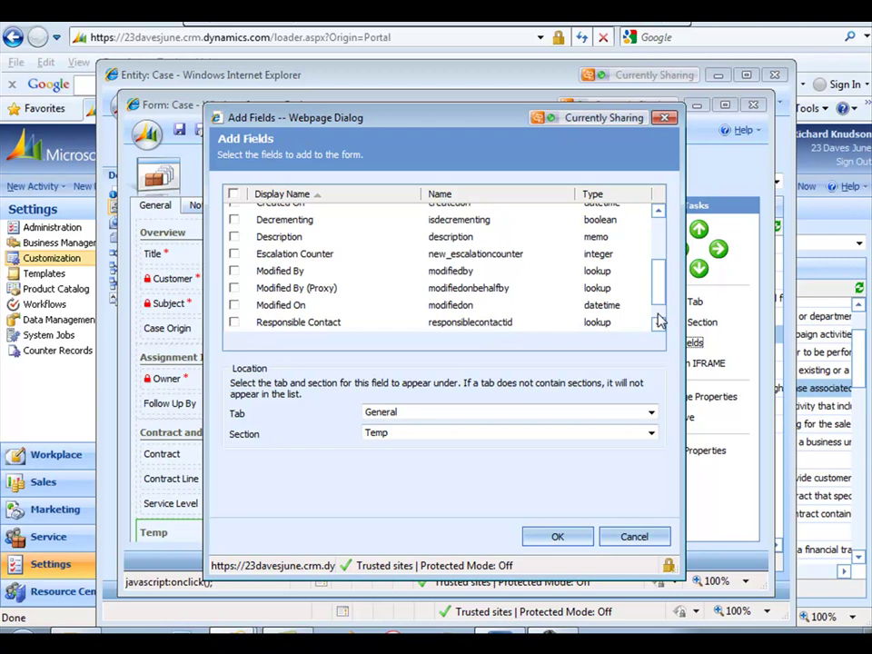
pyautogui.click(564, 258)
pyautogui.click(559, 538)
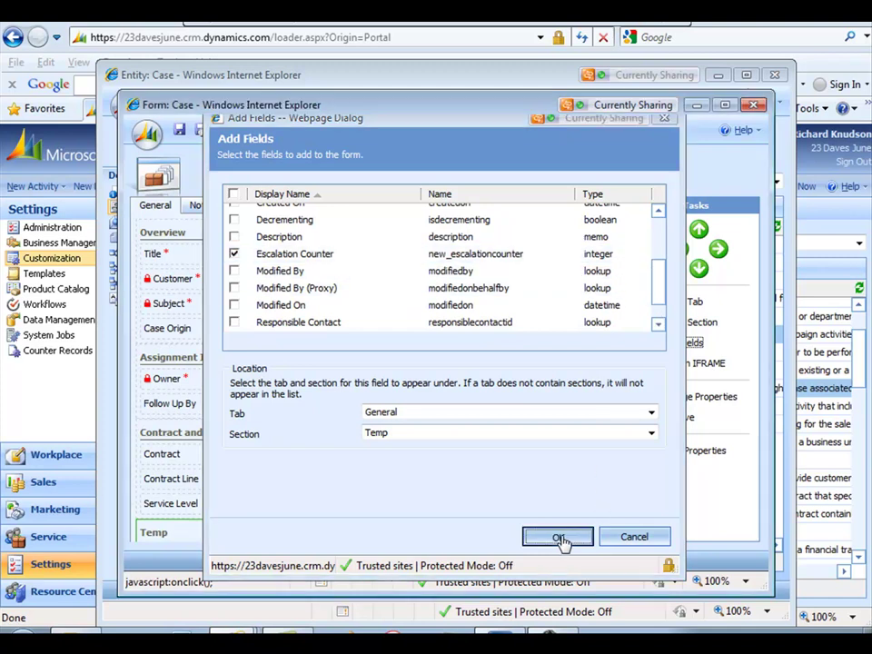
pyautogui.click(622, 517)
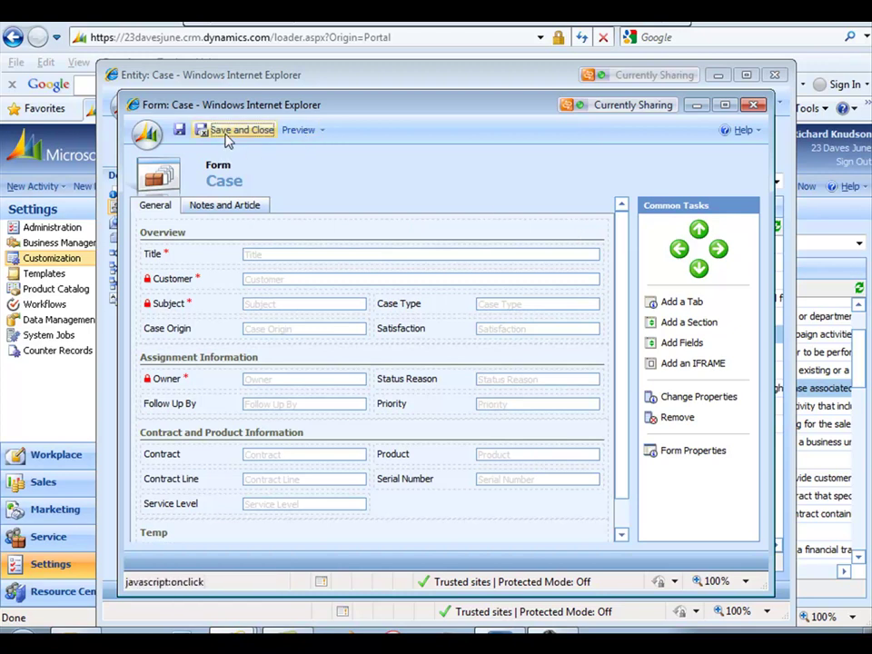
# Save and close the Case form, publish the Case entity, and close its definition.
pyautogui.click(227, 134)
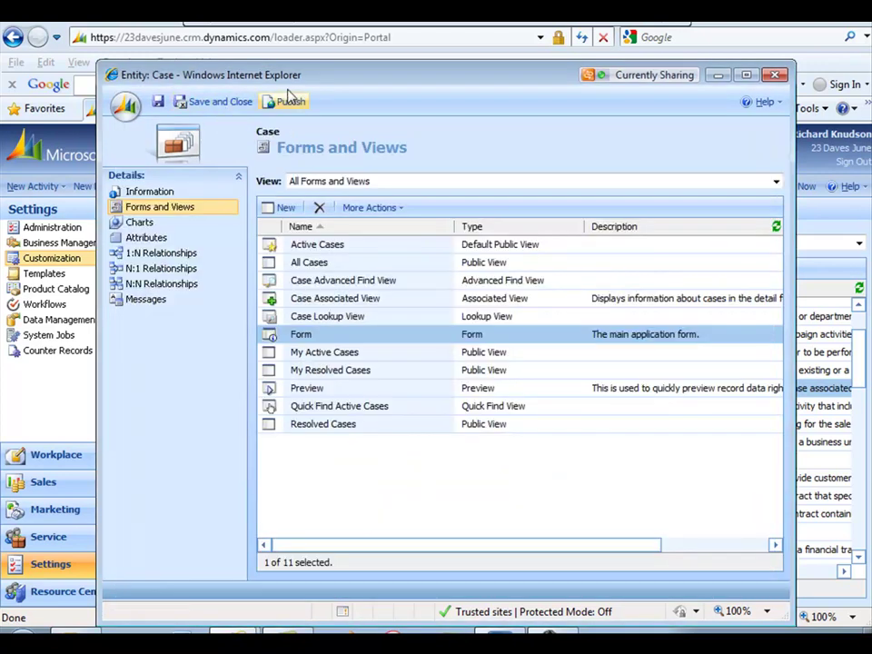
pyautogui.click(289, 102)
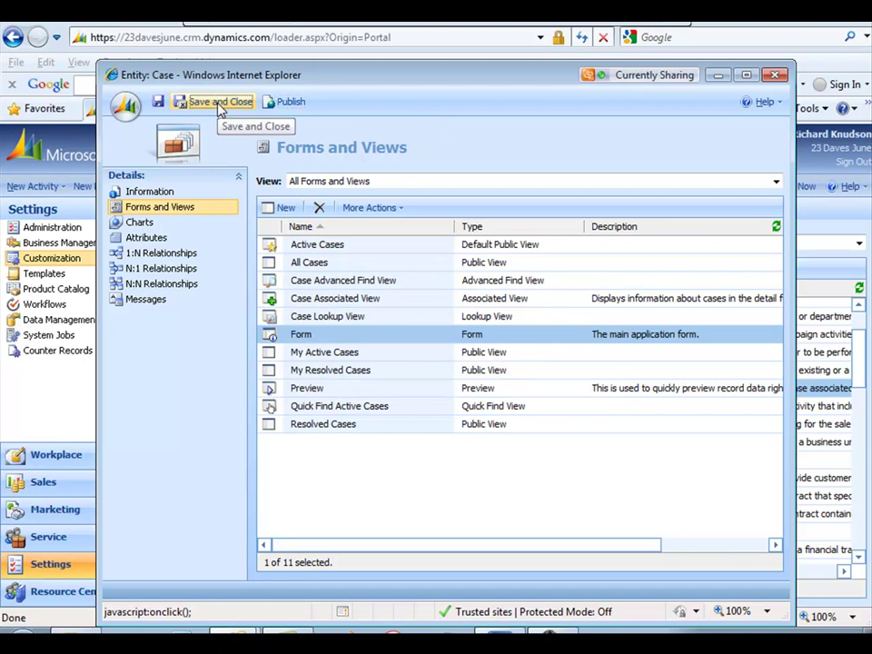
pyautogui.click(218, 102)
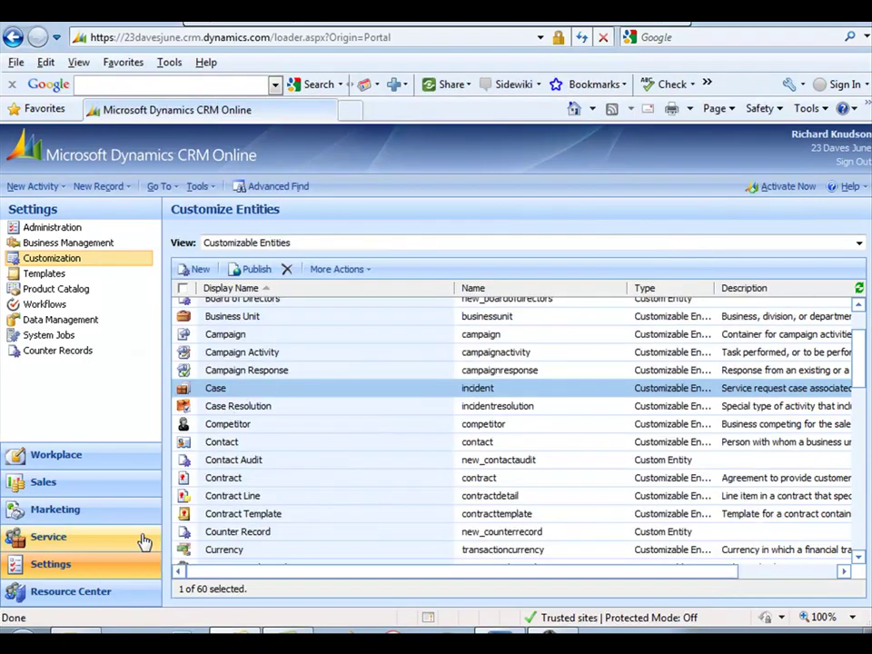
# Open the Case Escalation workflow and open the properties of its "Increment Escalation Counter attribute" update step.
pyautogui.click(64, 305)
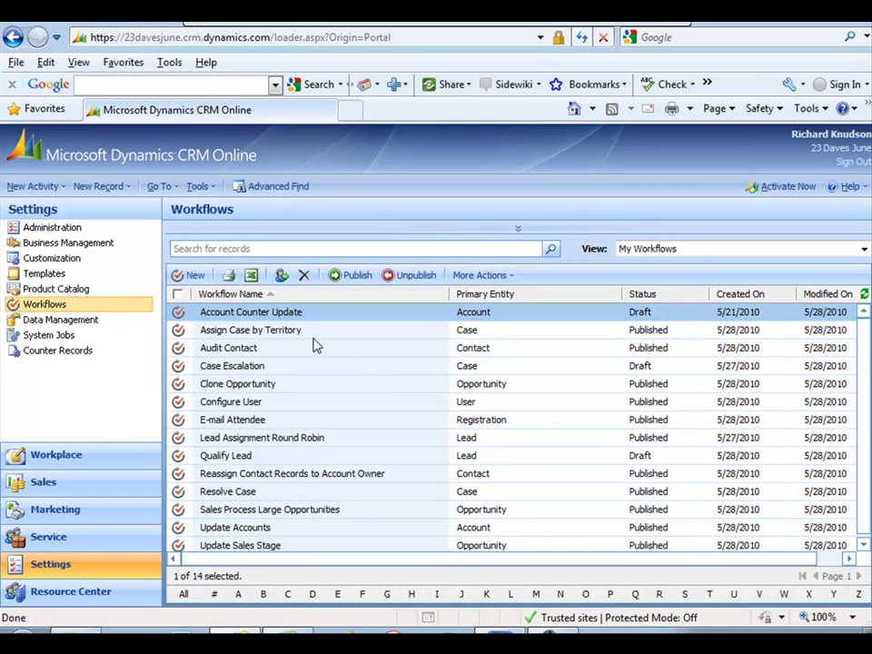
pyautogui.click(289, 368)
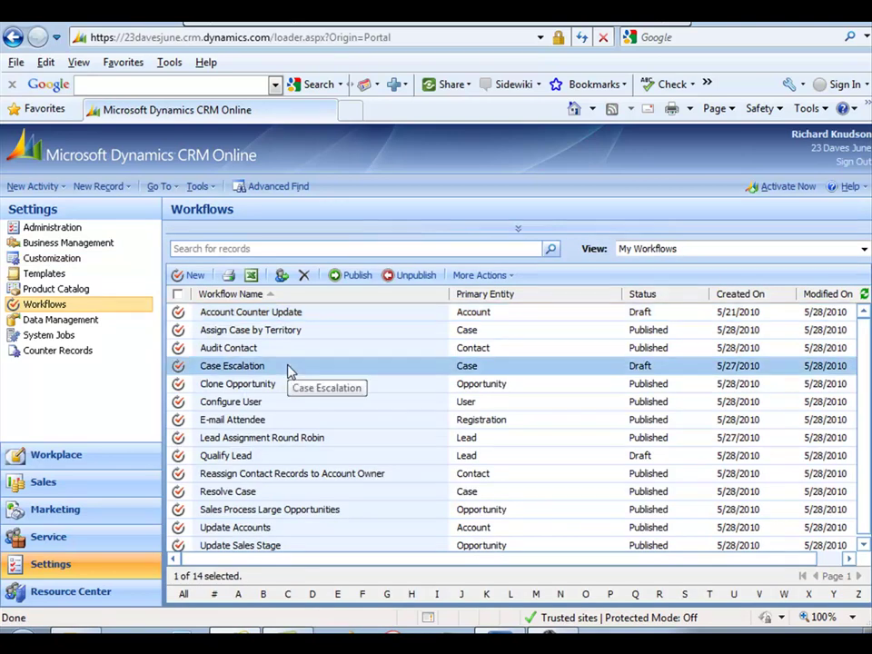
pyautogui.doubleClick(288, 368)
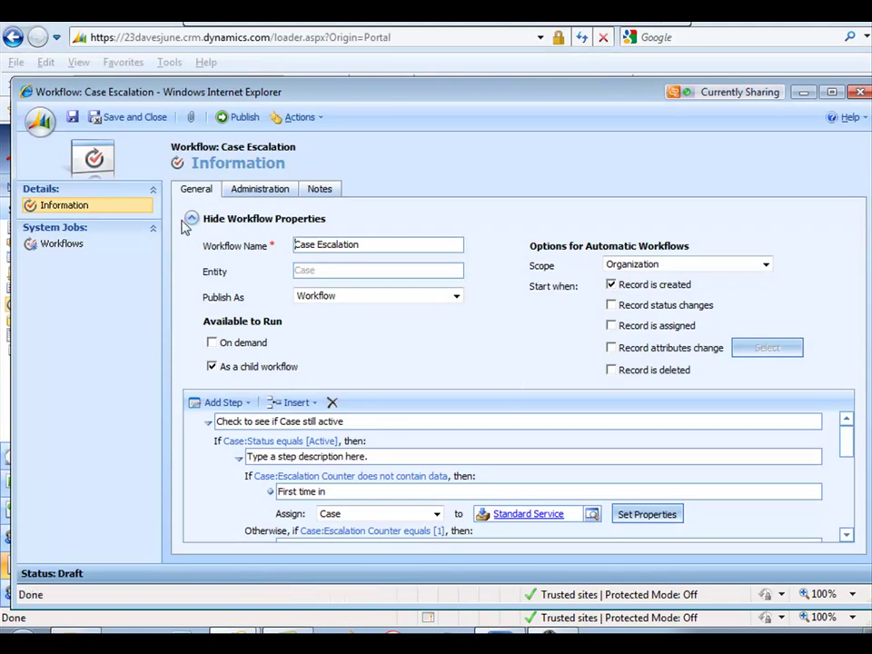
pyautogui.click(189, 220)
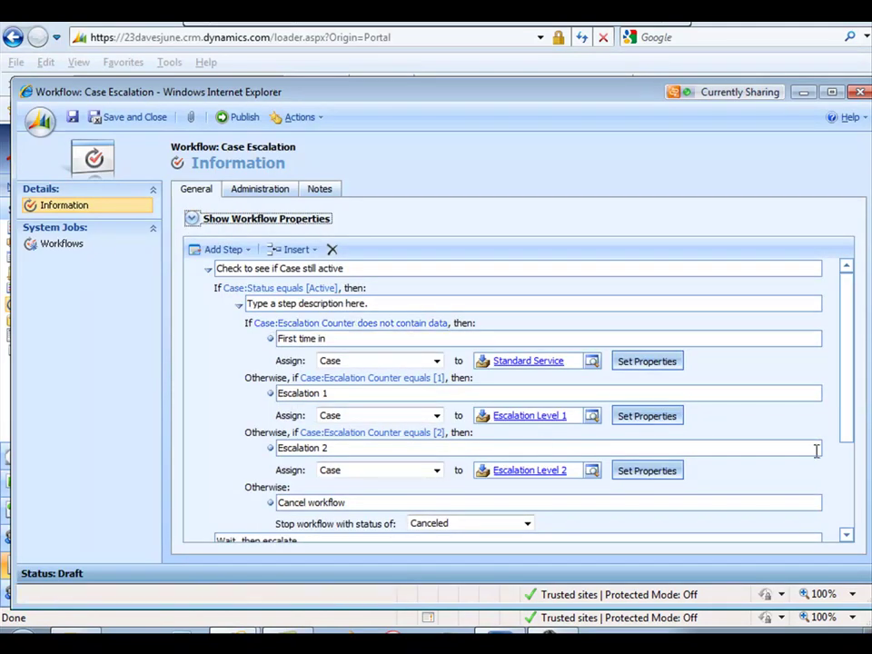
pyautogui.scroll(-3, 844, 445)
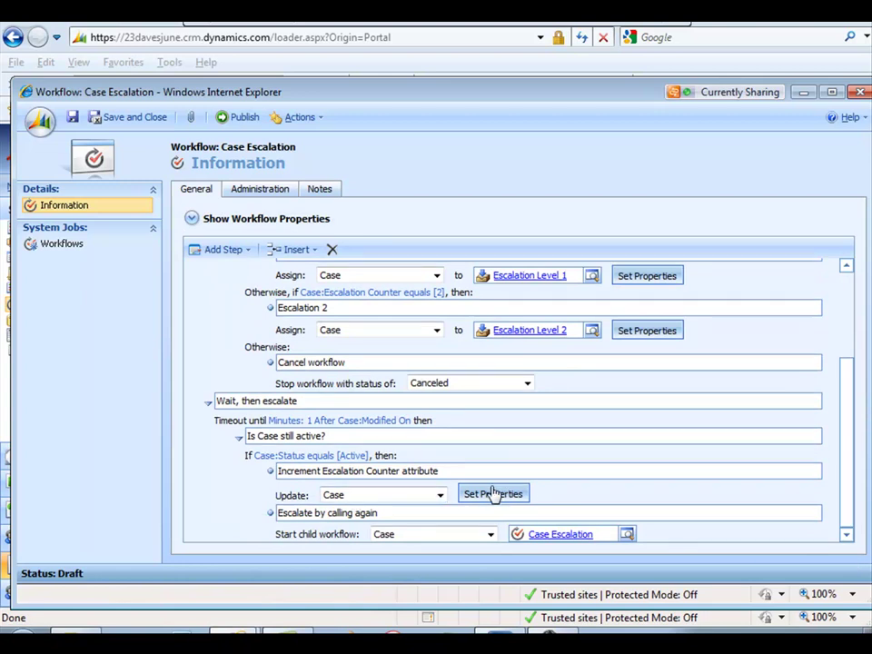
pyautogui.click(493, 495)
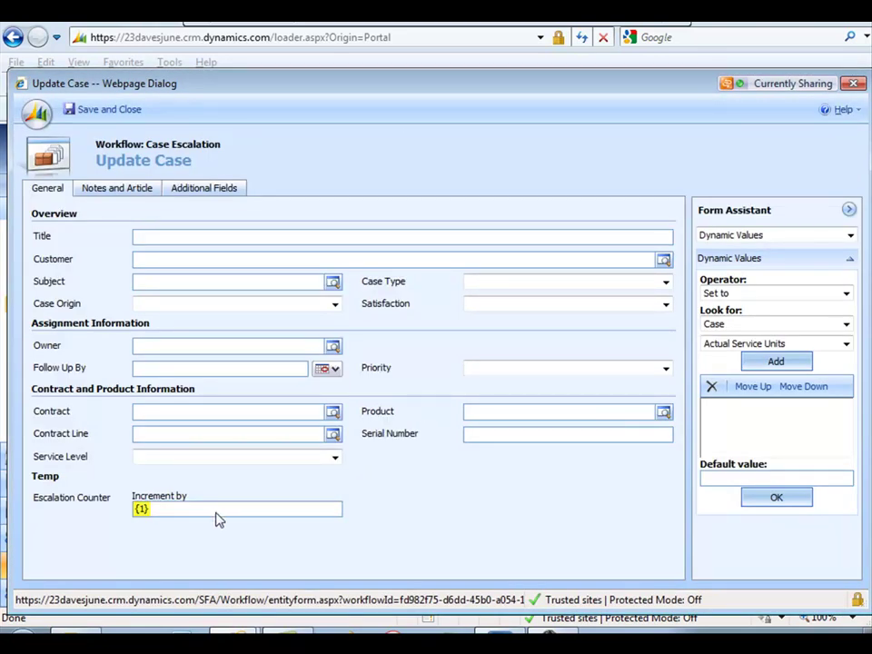
# Clear the Escalation Counter value, set it again to Increment by with a default value of 1, and save the update step.
pyautogui.click(142, 508)
pyautogui.press('Delete')
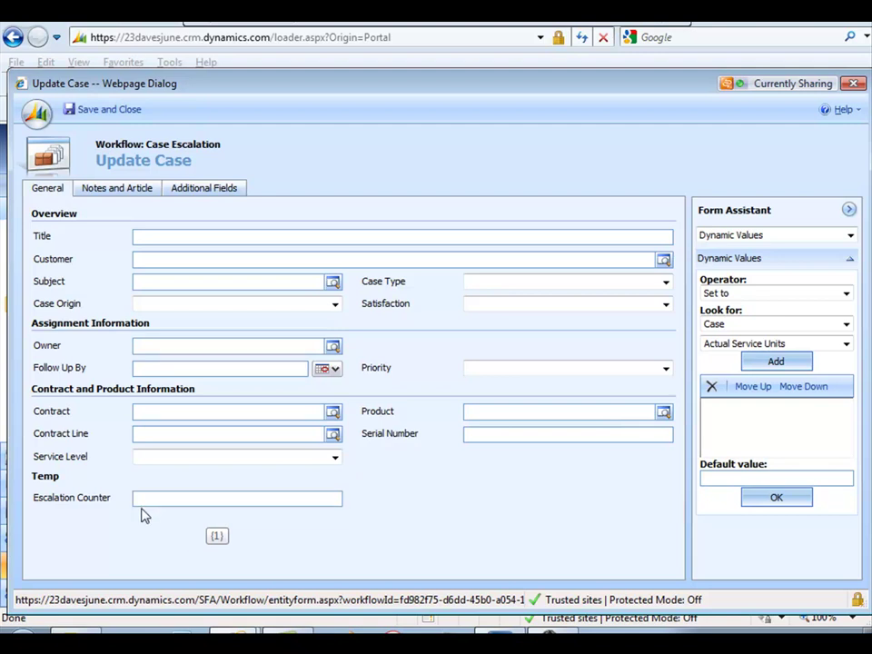
pyautogui.click(147, 499)
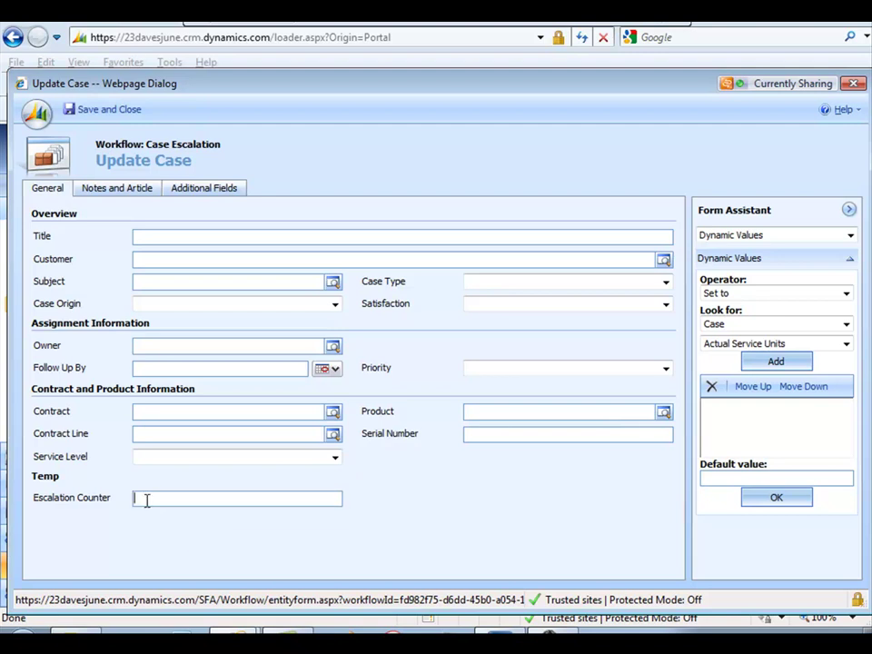
pyautogui.click(727, 296)
pyautogui.click(727, 319)
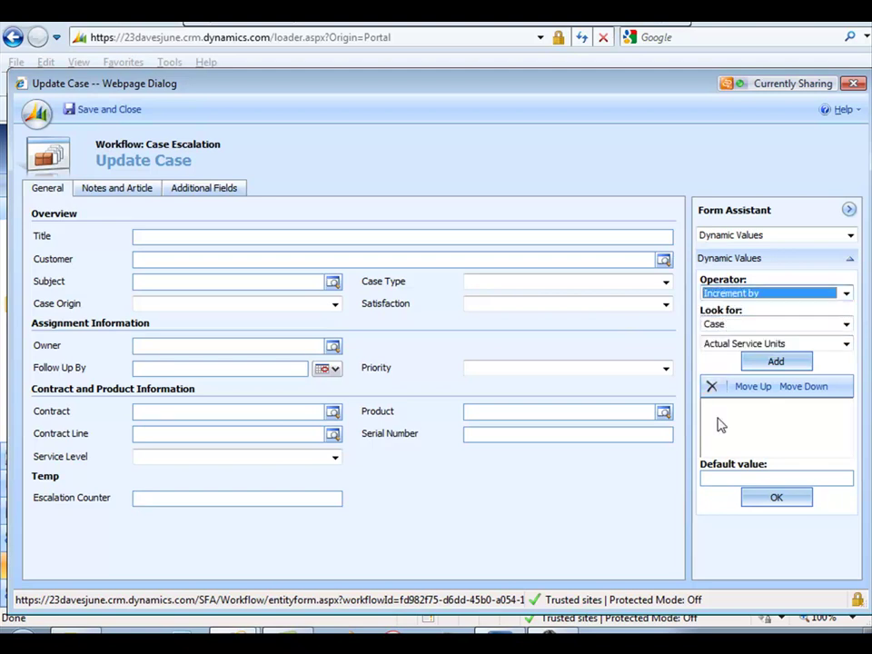
pyautogui.click(713, 479)
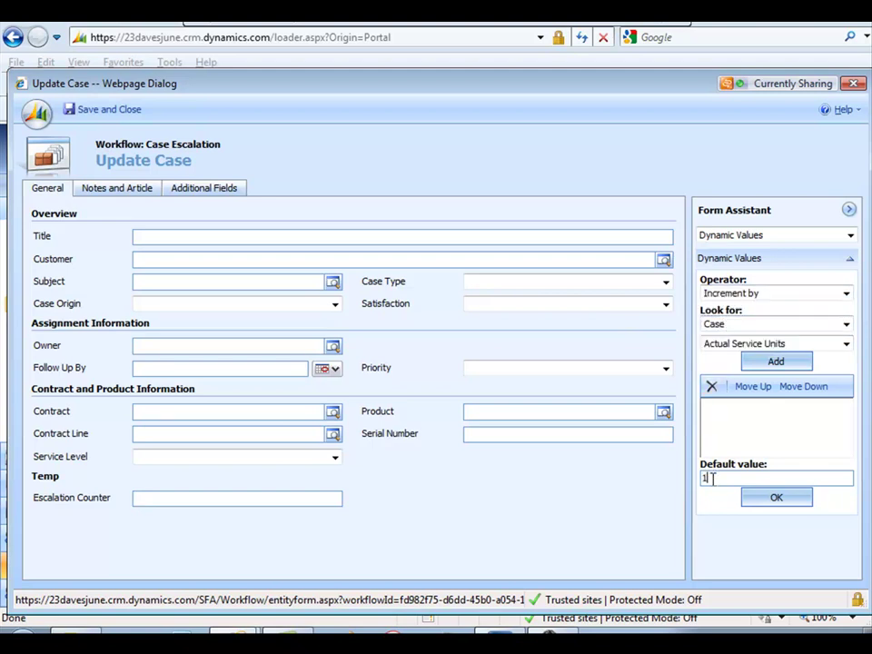
pyautogui.click(775, 500)
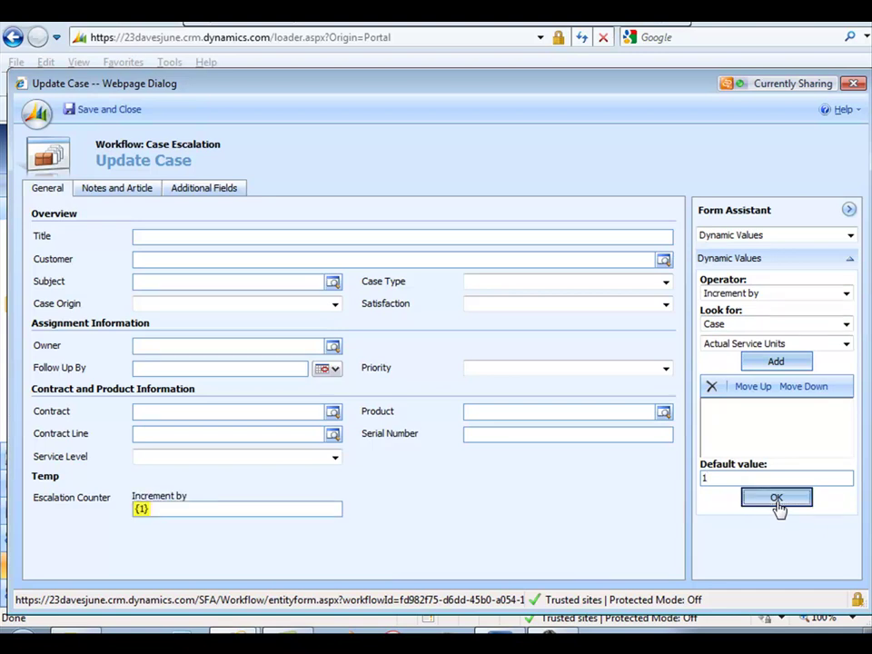
pyautogui.click(216, 513)
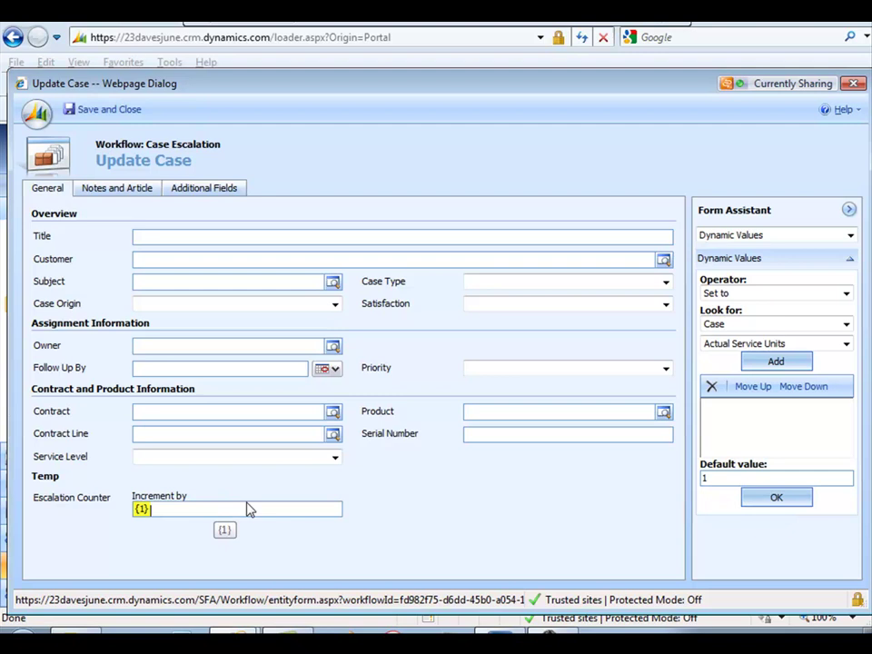
pyautogui.click(107, 111)
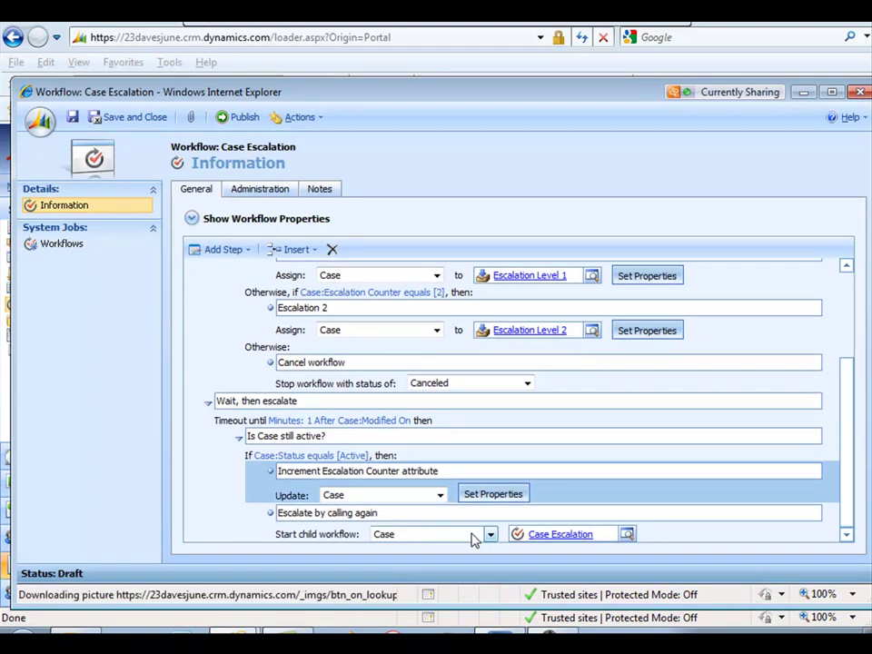
# Inspect the "Escalate by calling again" child workflow step and the workflow's "As a child workflow" availability option.
pyautogui.click(311, 515)
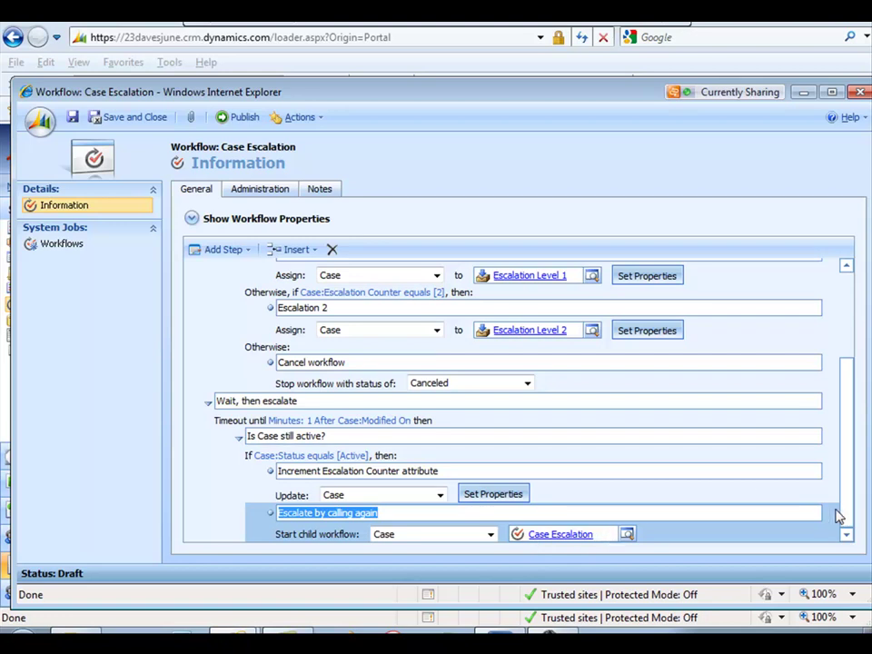
pyautogui.scroll(3, 843, 516)
pyautogui.click(191, 219)
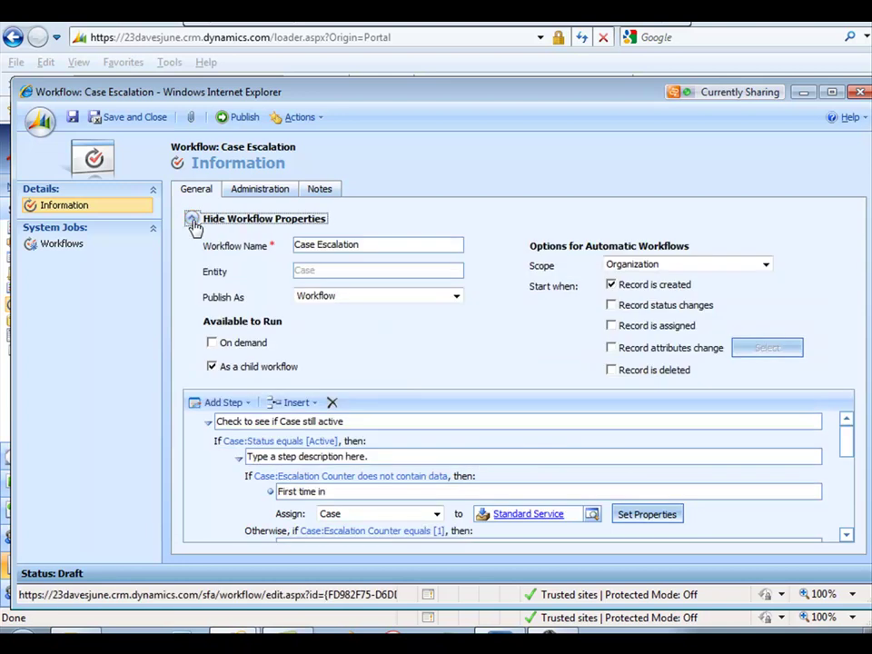
pyautogui.click(212, 367)
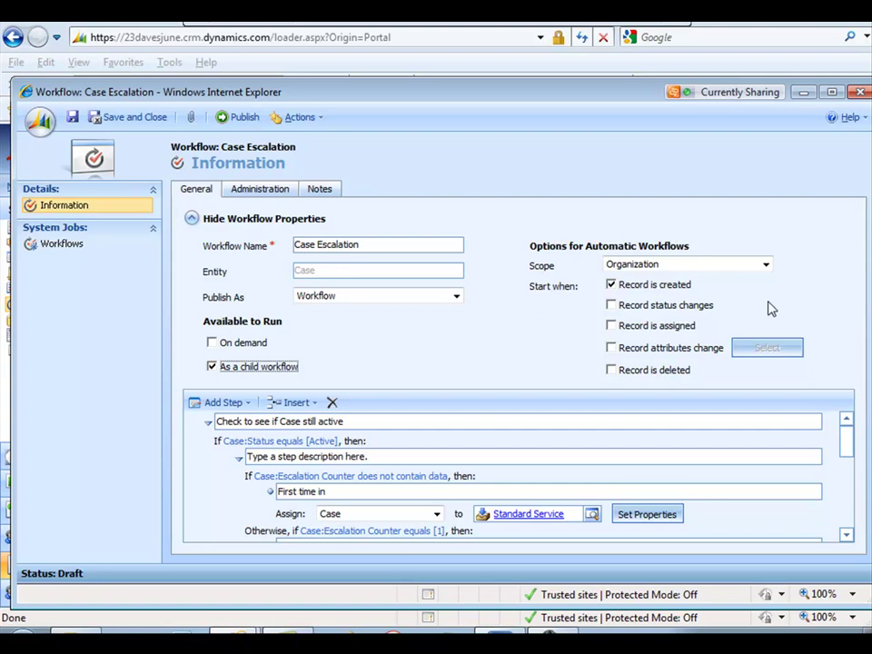
pyautogui.moveTo(848, 448); pyautogui.dragTo(843, 545)
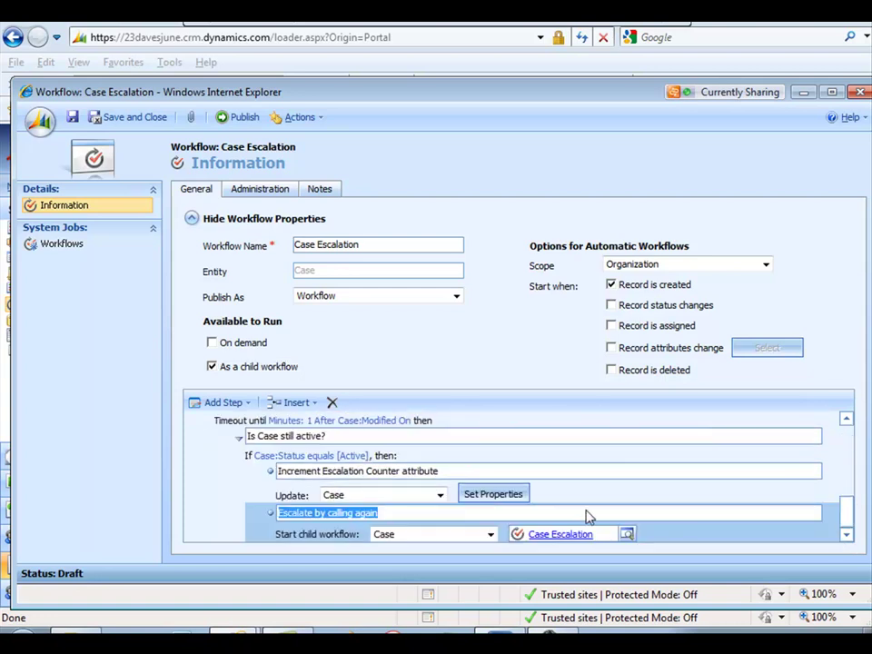
pyautogui.click(600, 537)
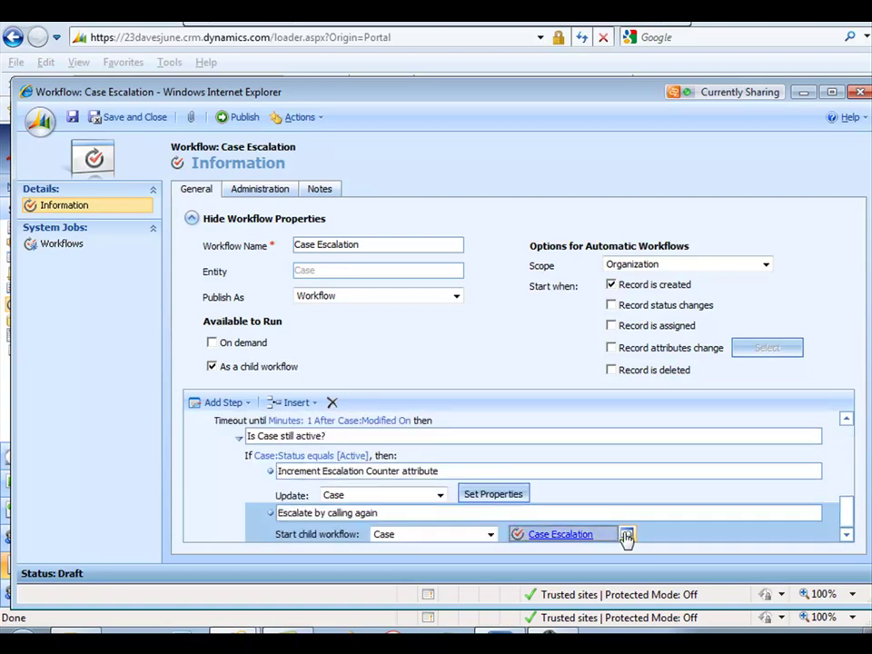
# Check the child workflow lookup of "Escalate by calling again", turn off "As a child workflow" availability, and save the workflow.
pyautogui.click(626, 533)
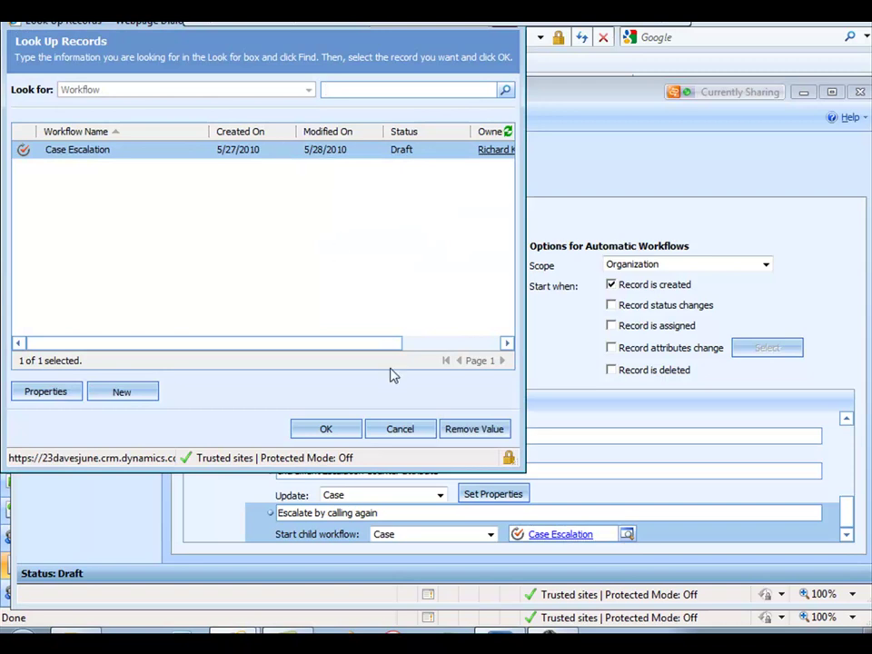
pyautogui.click(399, 431)
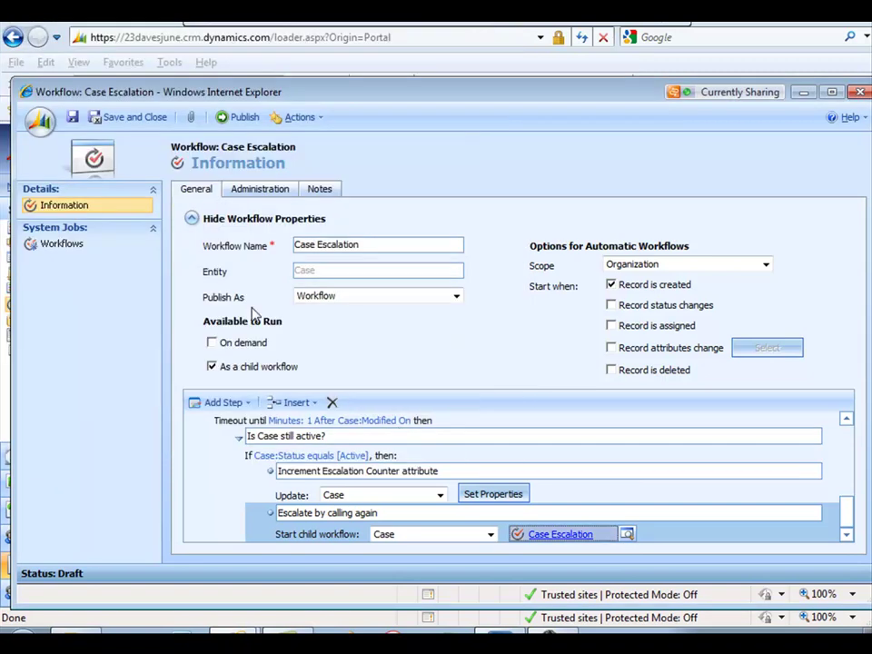
pyautogui.click(212, 367)
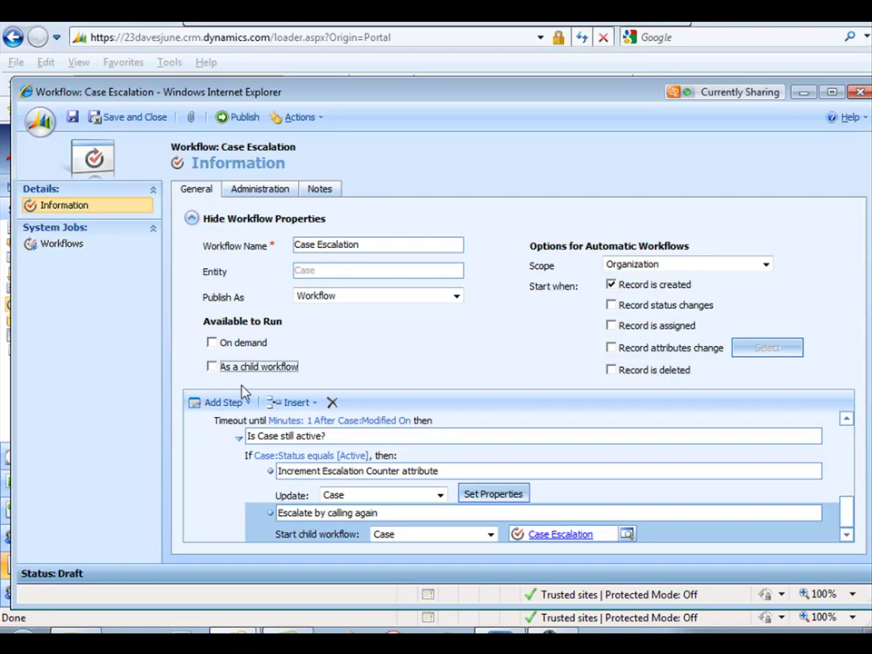
pyautogui.click(73, 118)
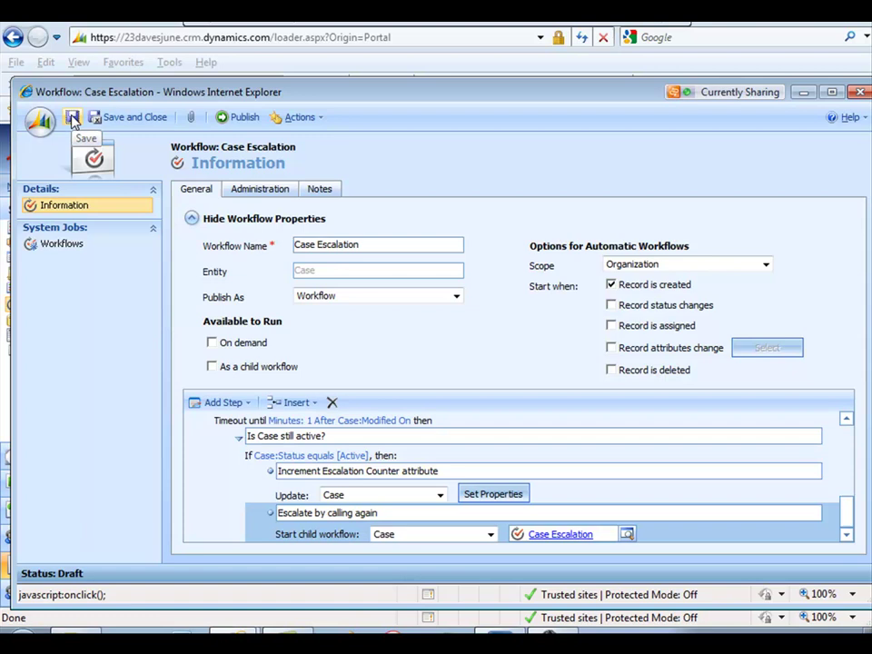
pyautogui.moveTo(142, 92); pyautogui.dragTo(136, 70)
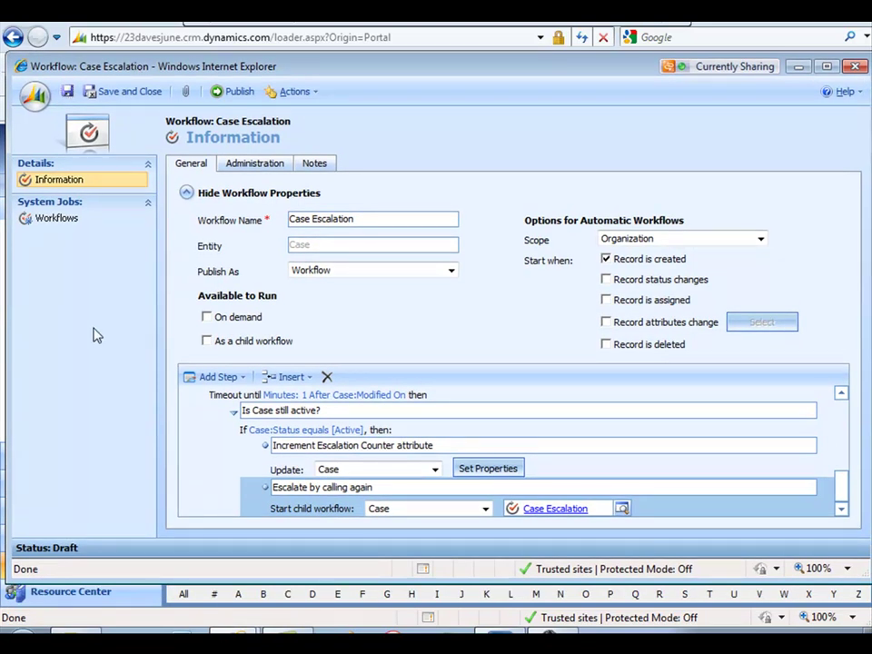
# Check which workflows the "Escalate by calling again" step offers with child availability off, and cancel the lookup.
pyautogui.click(622, 510)
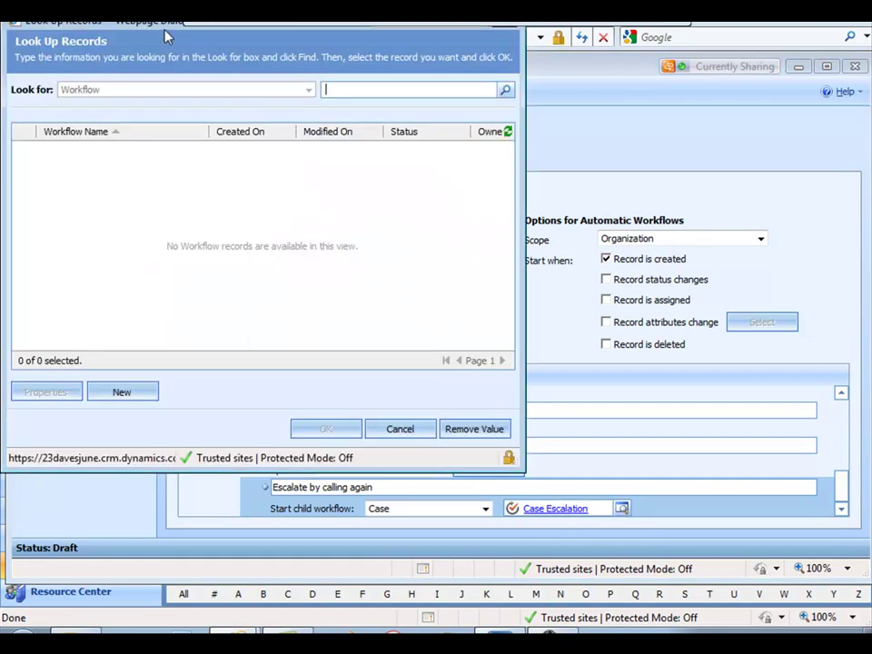
pyautogui.moveTo(154, 29); pyautogui.dragTo(181, 80)
pyautogui.click(106, 185)
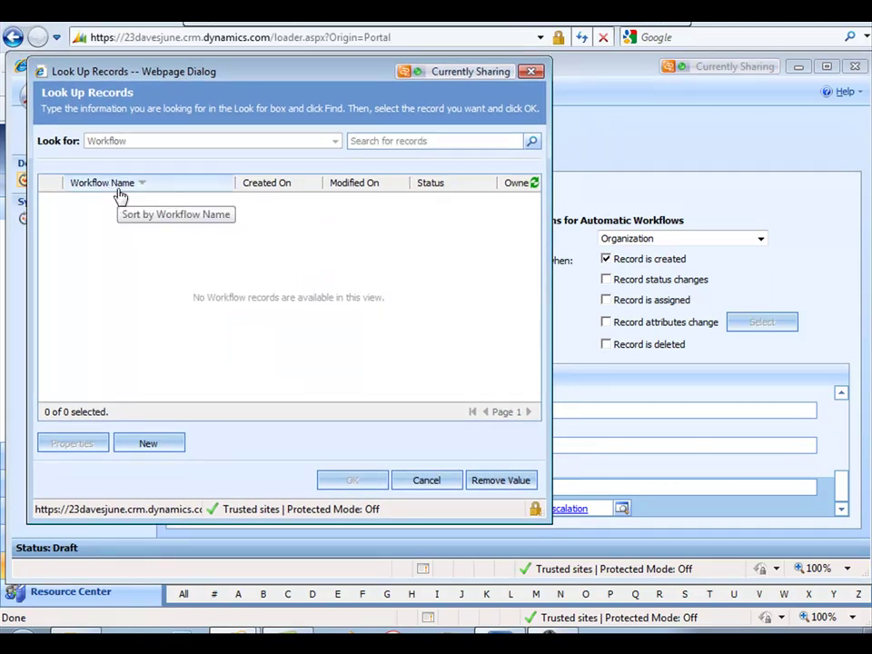
pyautogui.click(426, 480)
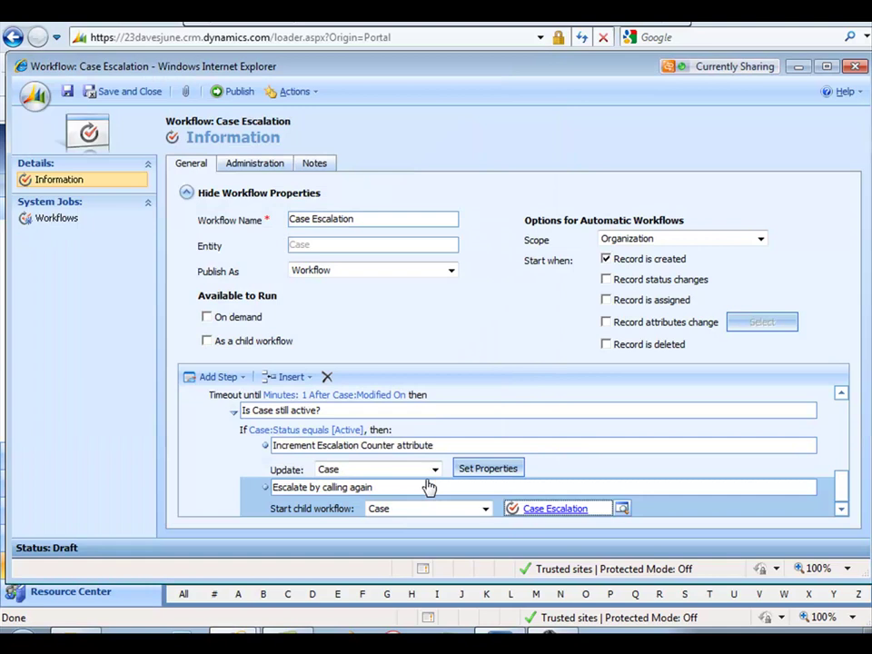
# Re-enable "As a child workflow", save the workflow, and select Case Escalation as the child workflow of "Escalate by calling again".
pyautogui.click(212, 342)
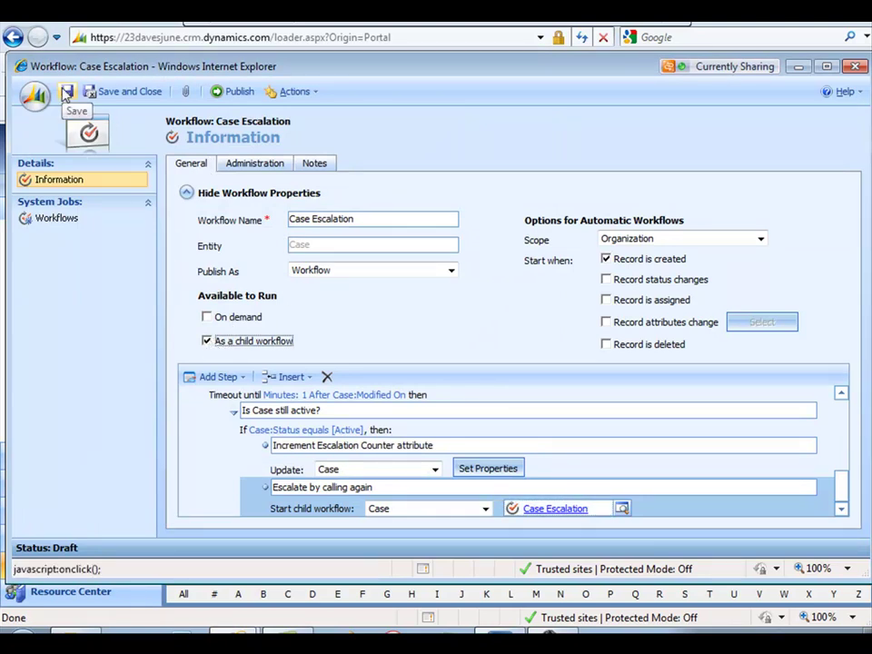
pyautogui.click(622, 508)
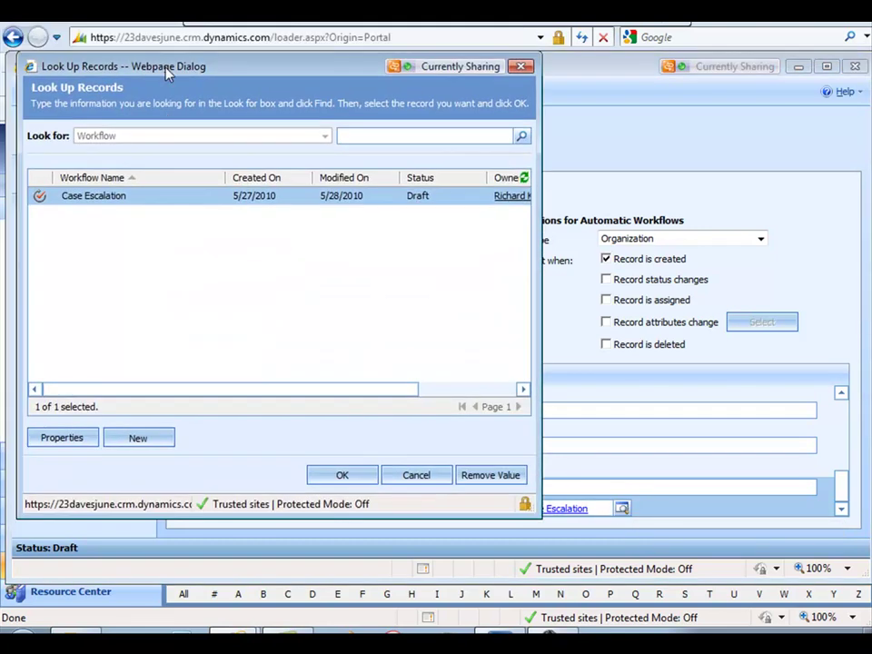
pyautogui.doubleClick(169, 196)
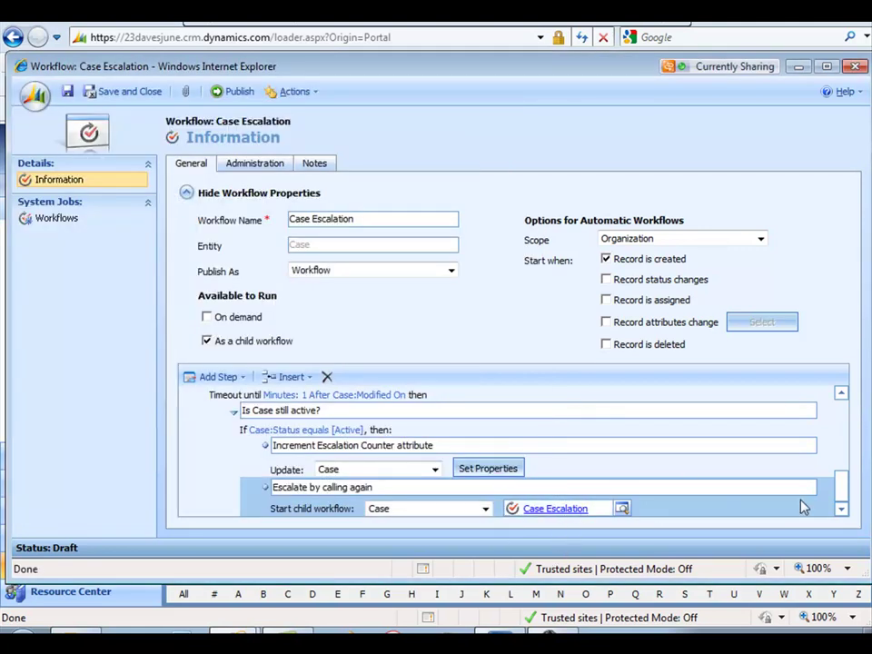
# Publish the Case Escalation workflow and close its window.
pyautogui.moveTo(844, 502); pyautogui.dragTo(855, 563)
pyautogui.click(238, 92)
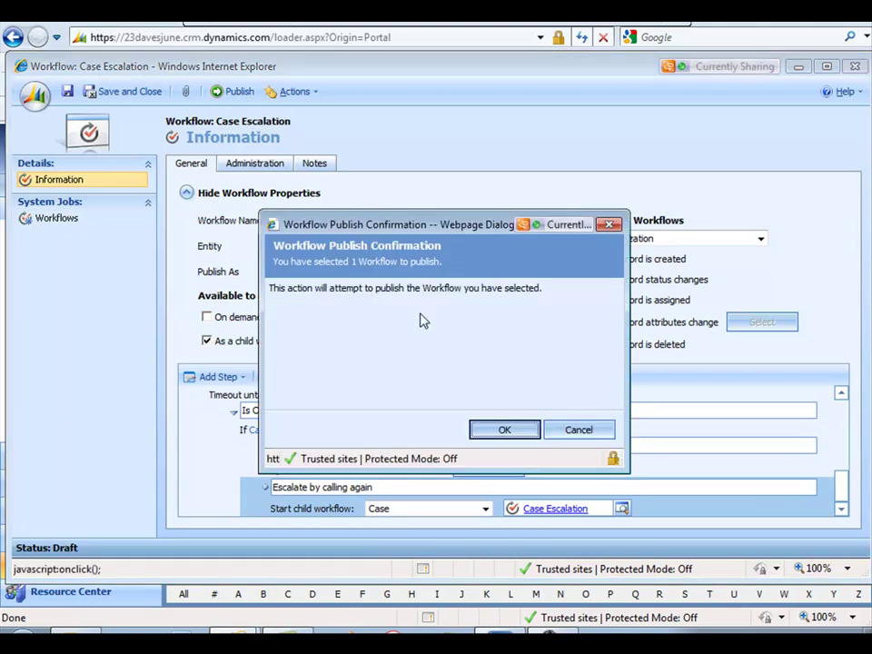
pyautogui.click(502, 430)
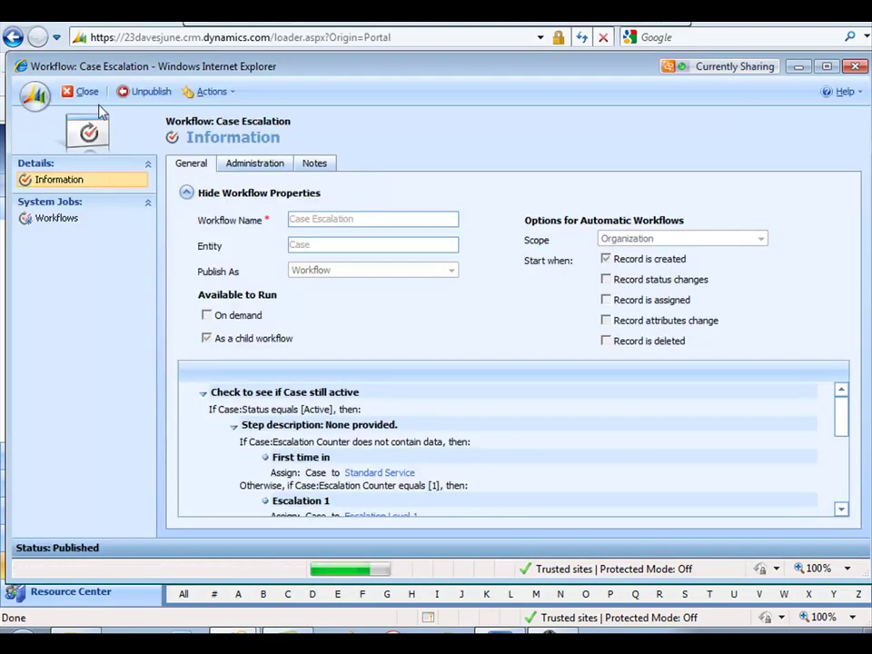
pyautogui.click(86, 92)
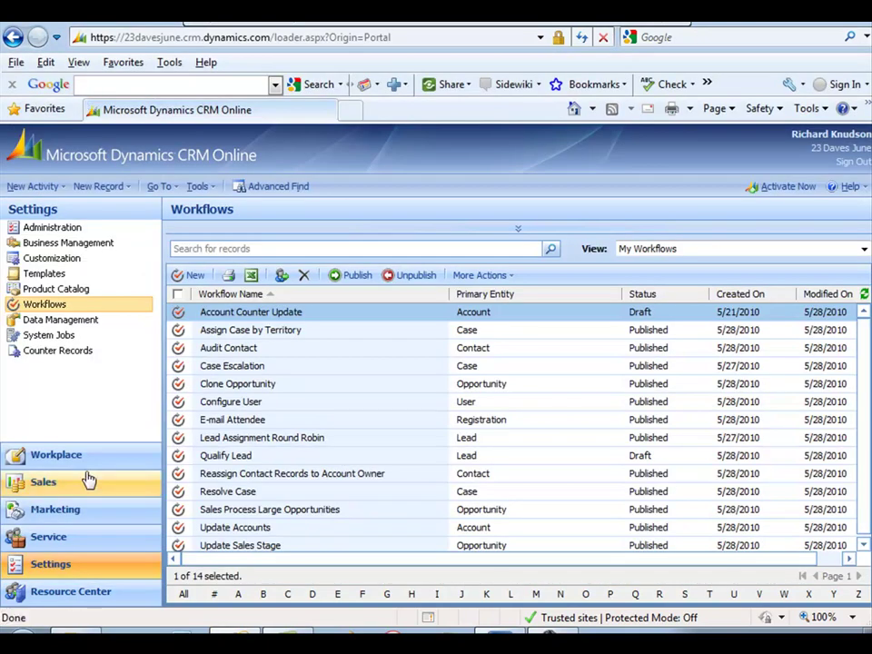
# Create a service case titled "new case 1" for A Store (sample) with subject Service, and save it while starting another.
pyautogui.click(59, 545)
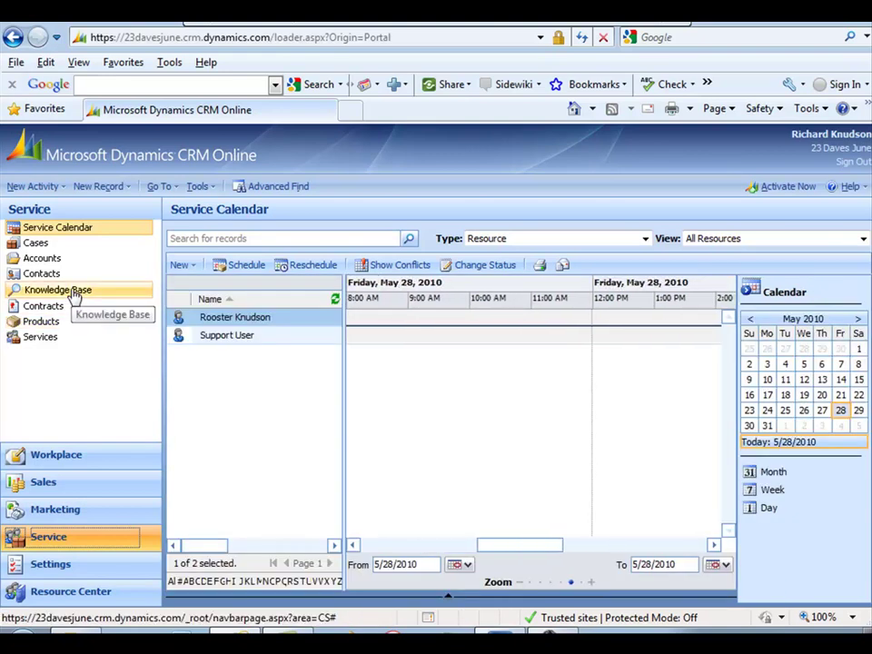
pyautogui.click(40, 247)
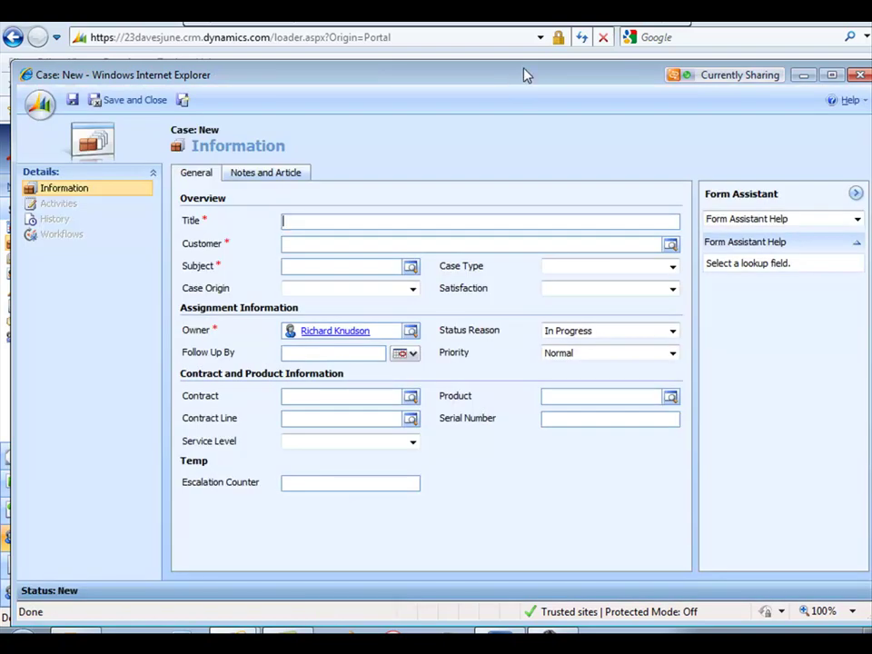
pyautogui.moveTo(524, 75); pyautogui.dragTo(524, 81)
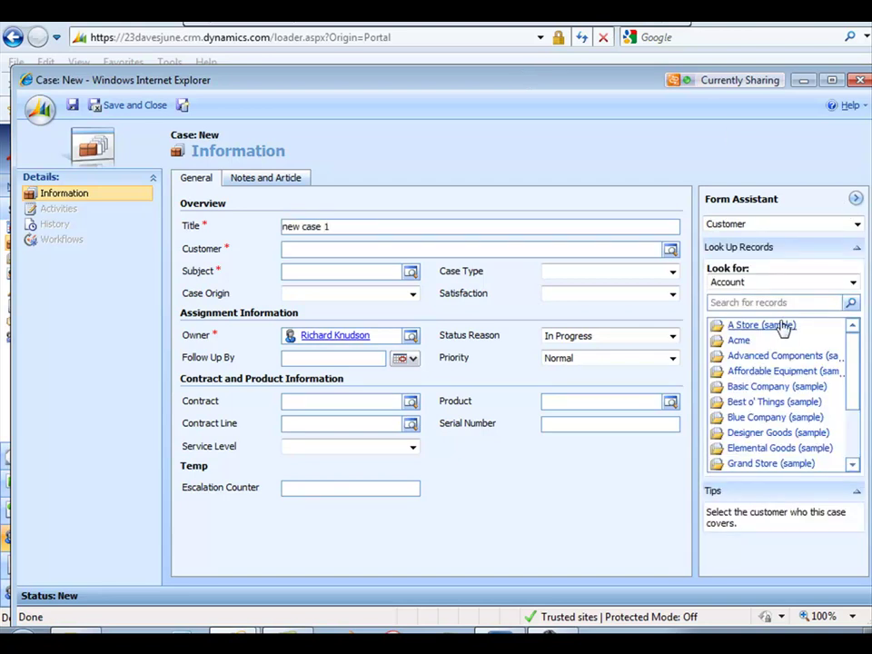
pyautogui.doubleClick(783, 325)
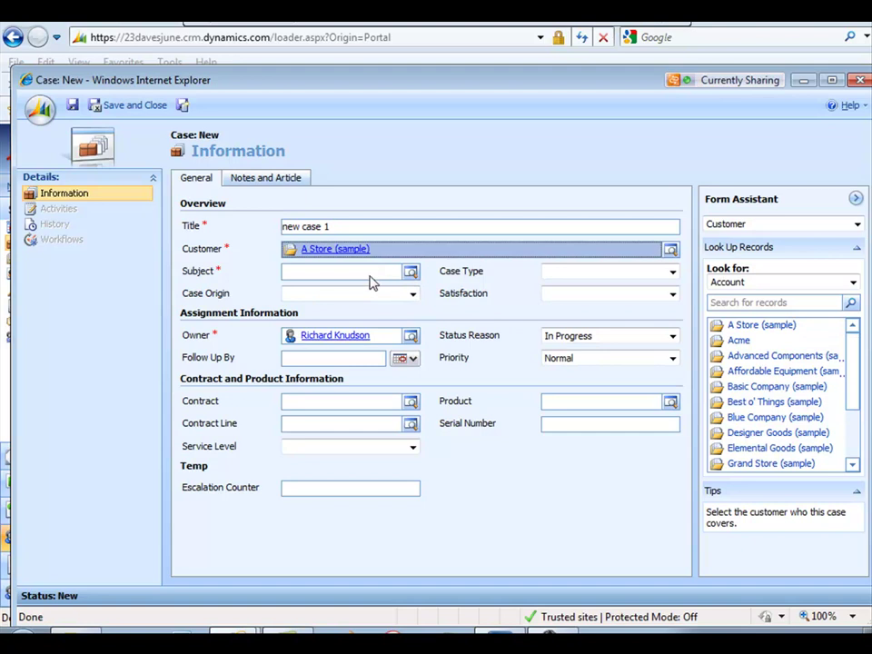
pyautogui.click(370, 276)
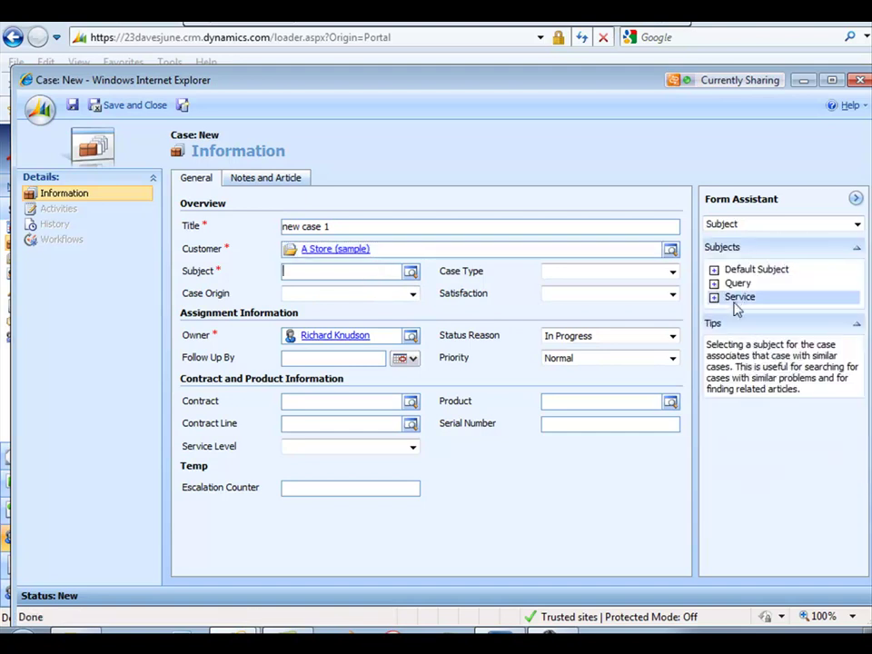
pyautogui.click(735, 298)
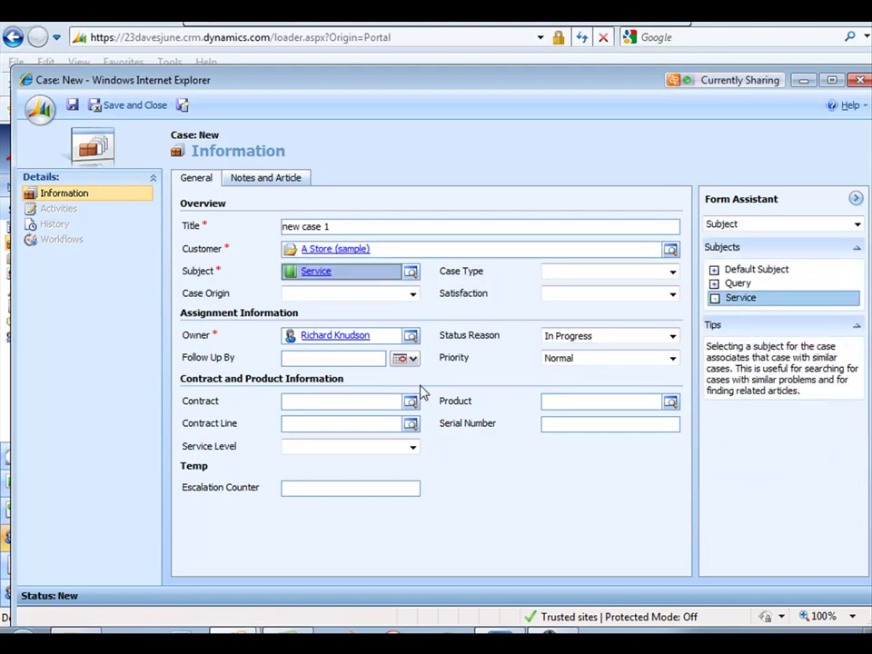
pyautogui.click(183, 105)
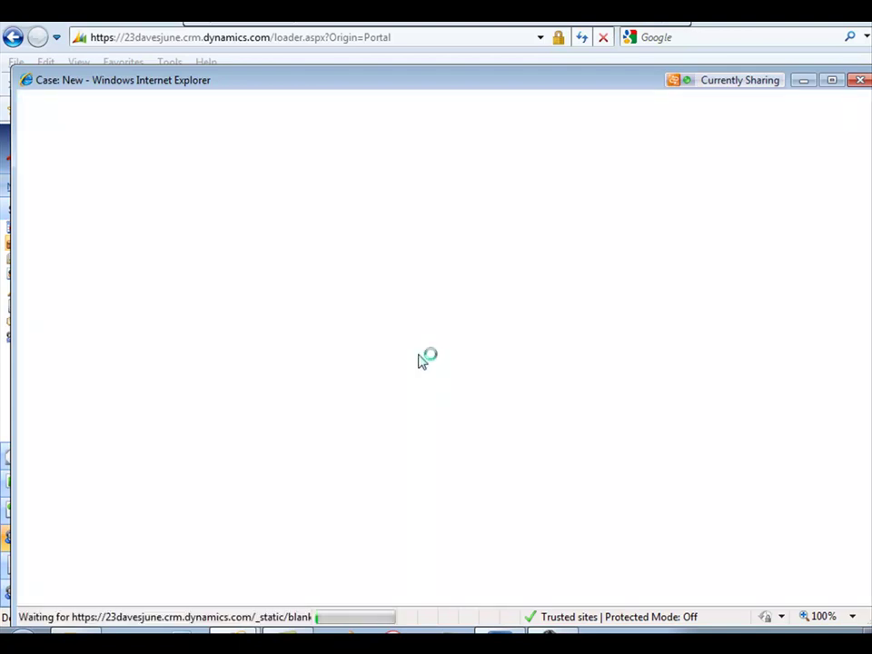
# Fill in "new case 2" for Advanced Components (sample) with subject Service, and save it while starting another.
pyautogui.write('new case 2')
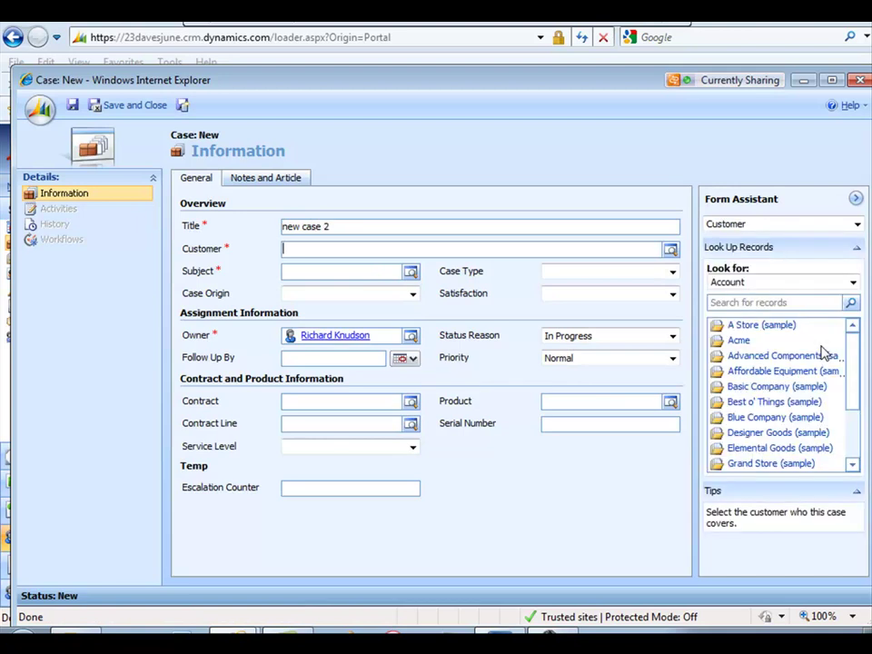
pyautogui.click(745, 356)
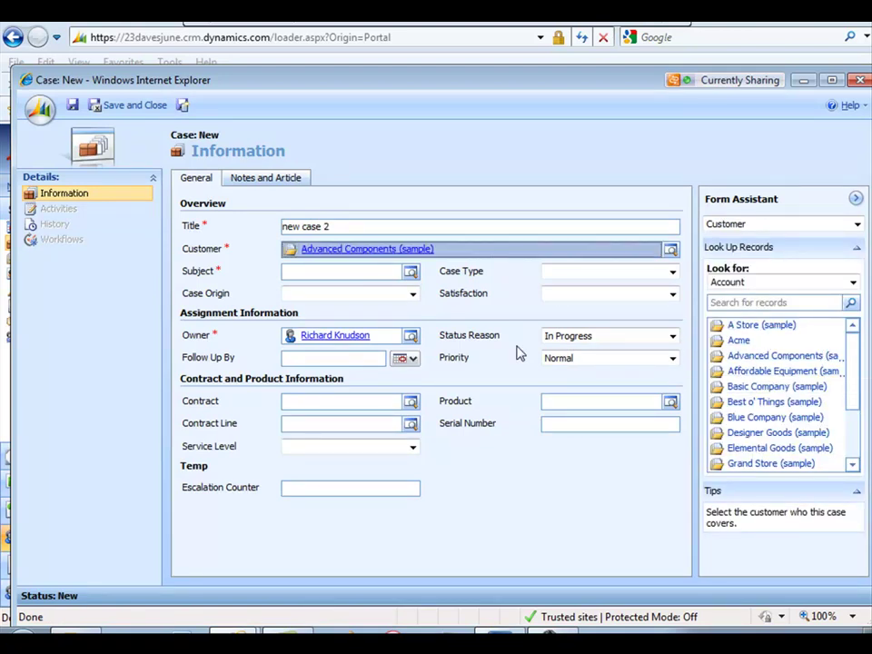
pyautogui.click(371, 271)
pyautogui.write('servi')
pyautogui.press('Tab')
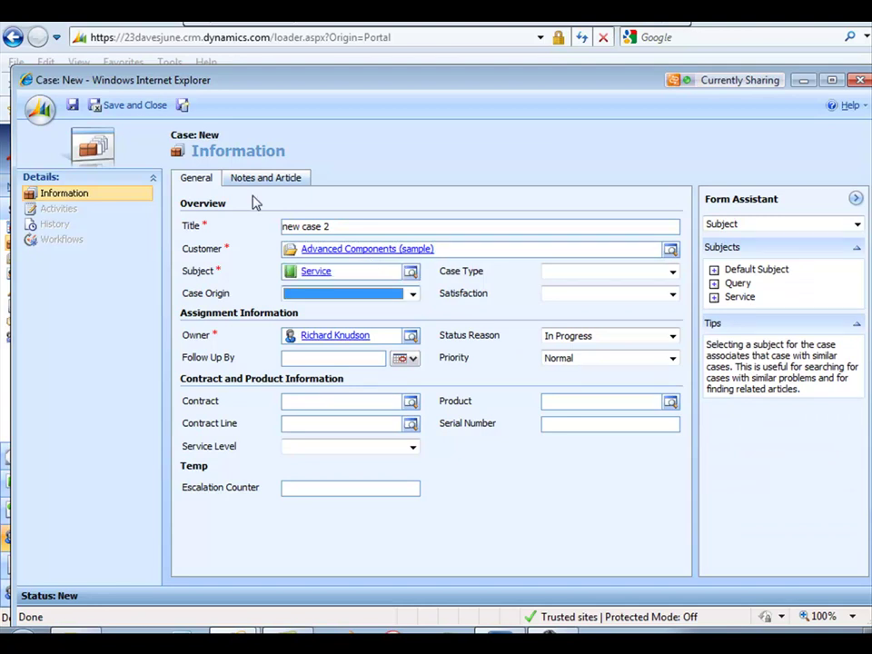
pyautogui.click(182, 104)
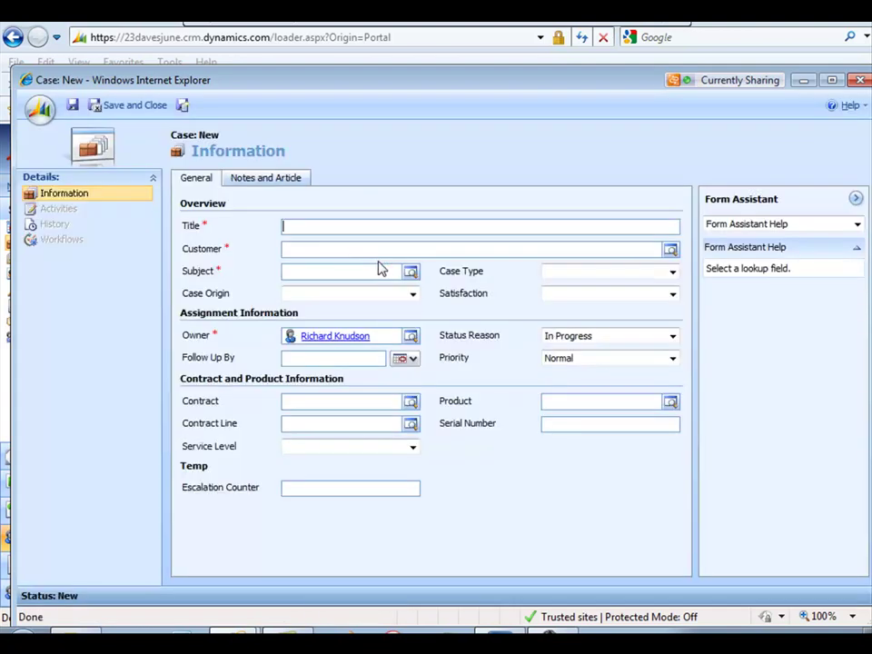
# Fill in "new case 3" for customer Acme with subject Service, and save and close it.
pyautogui.write('new case 3')
pyautogui.click(762, 343)
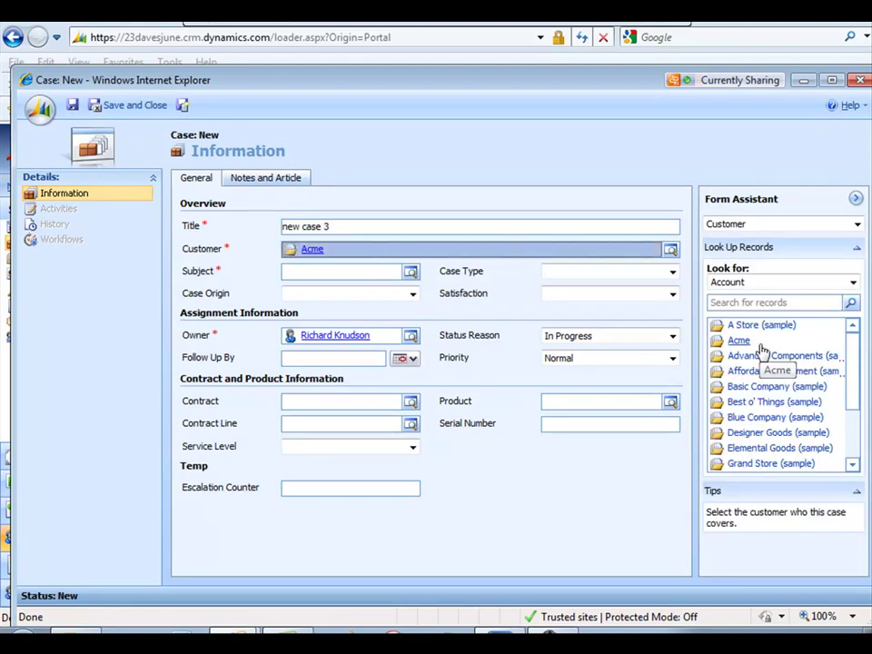
pyautogui.click(383, 274)
pyautogui.write('sr')
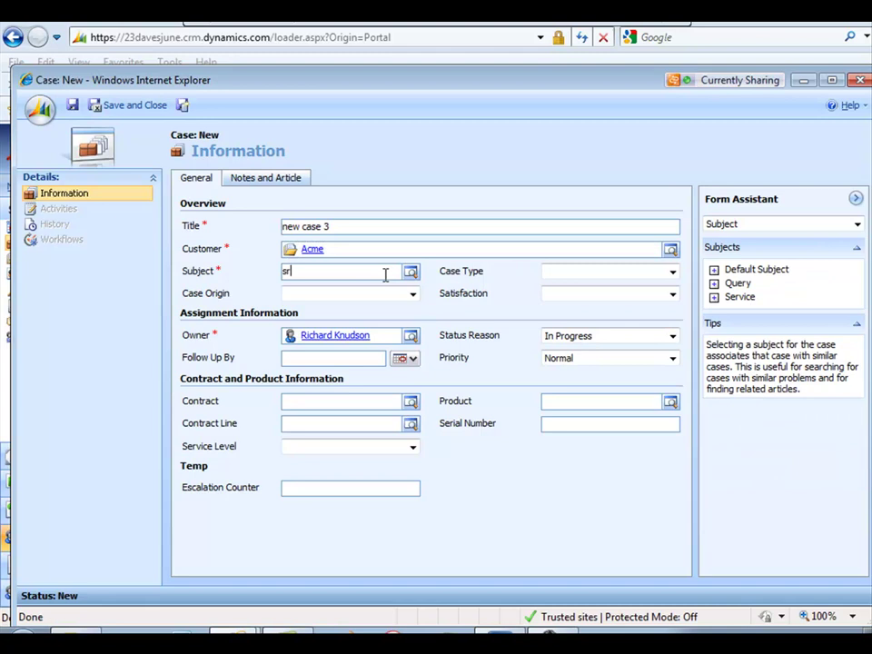
pyautogui.press('Tab')
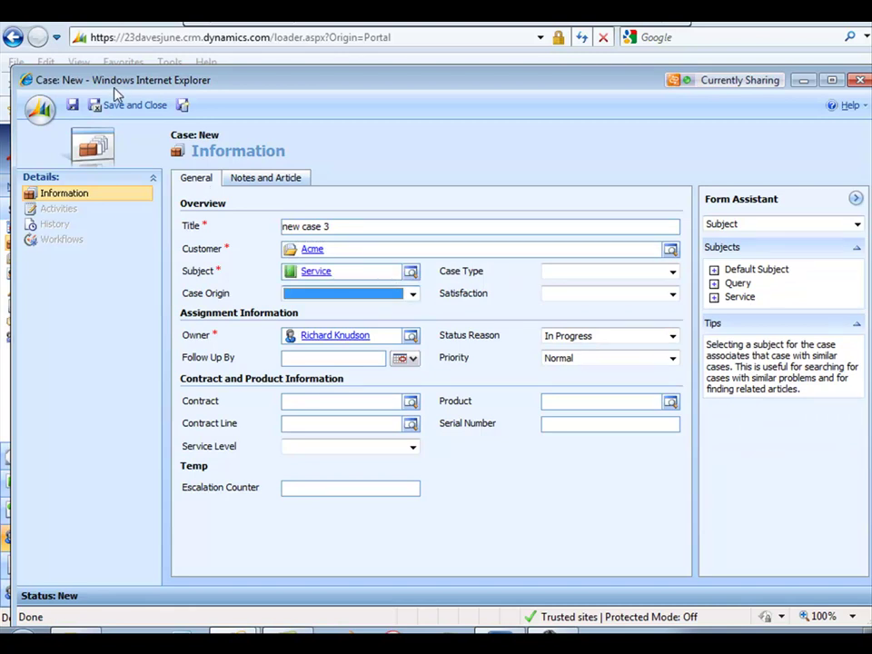
pyautogui.click(136, 107)
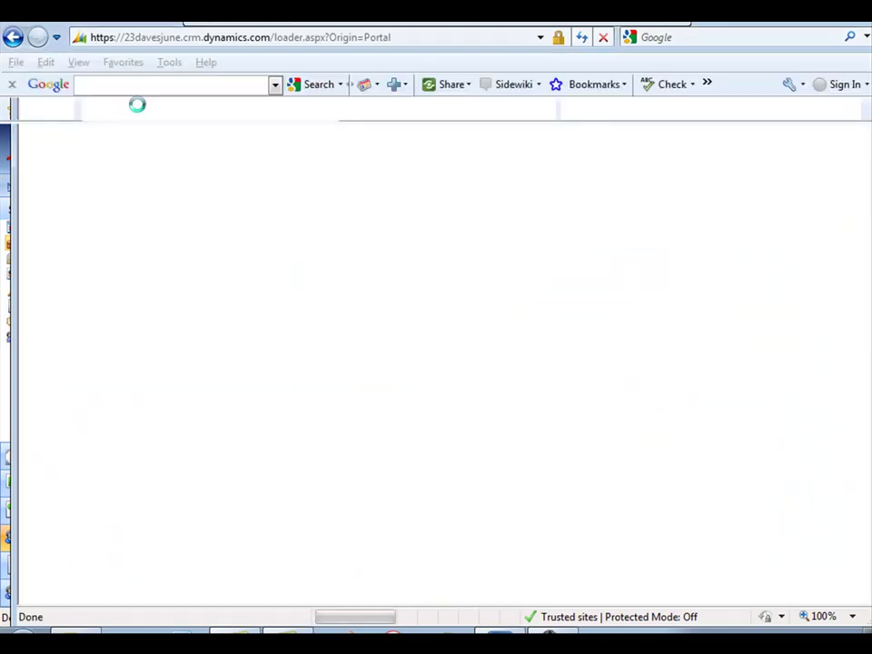
# Inspect new case 1, new case 2 and new case 3 in the Active Cases list.
pyautogui.click(293, 455)
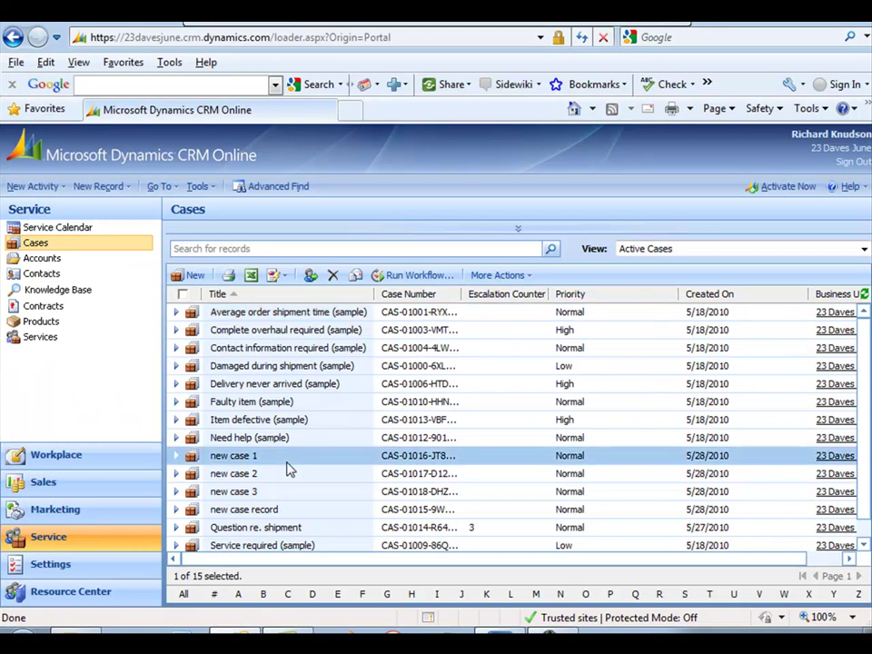
pyautogui.click(289, 475)
pyautogui.click(288, 495)
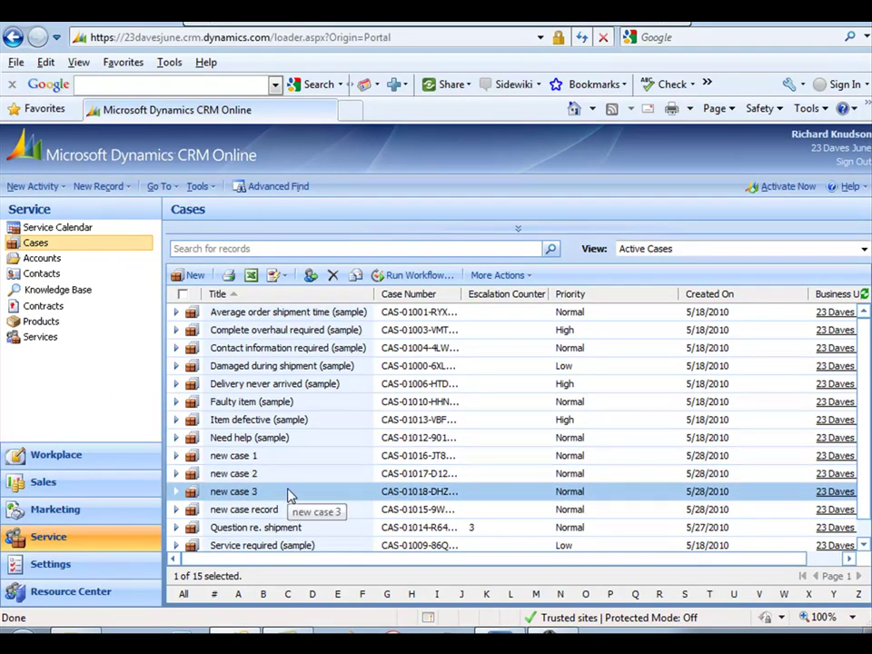
pyautogui.click(285, 463)
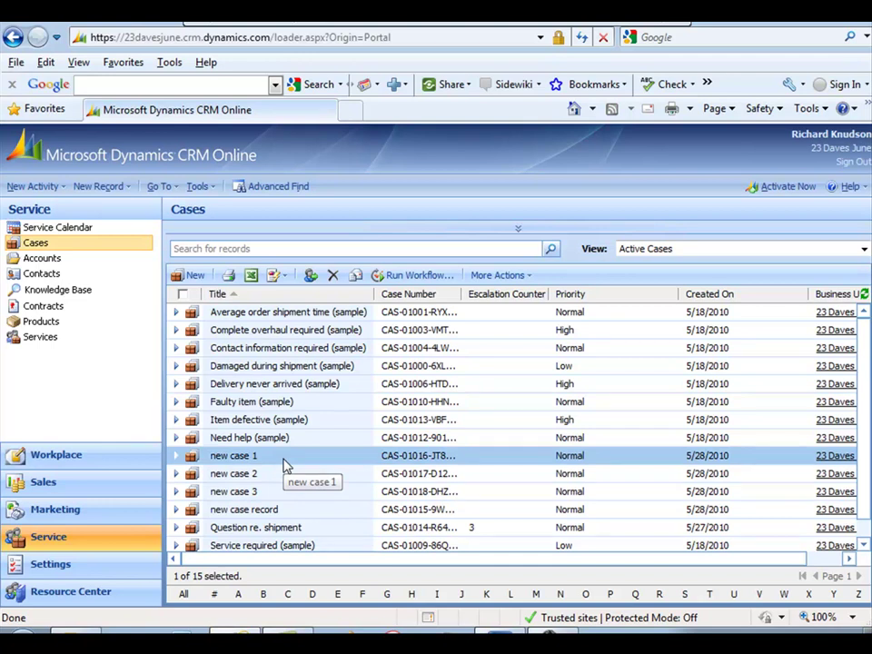
# View the Standard Service queue in the Workplace and refresh its list of cases.
pyautogui.click(59, 461)
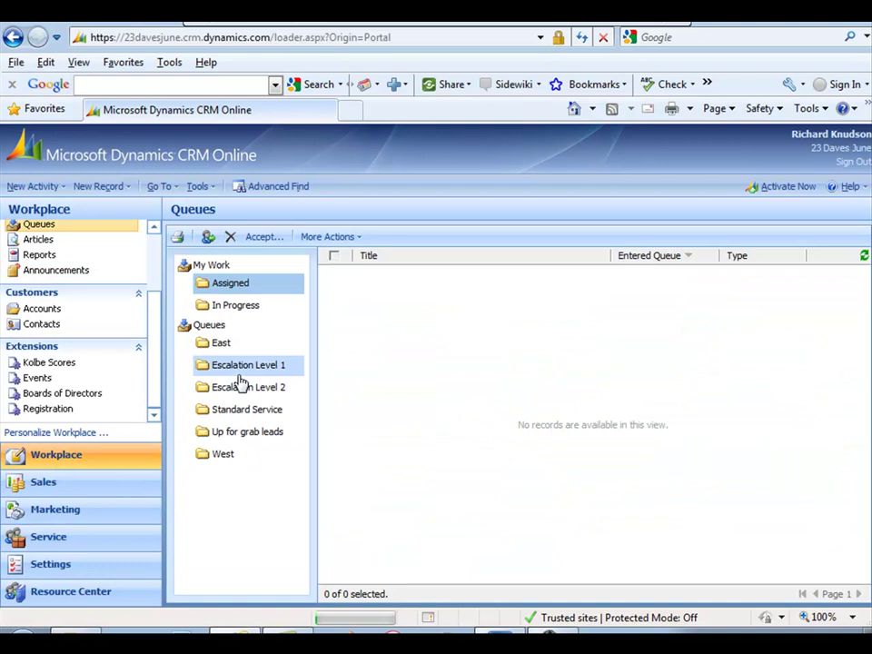
pyautogui.click(238, 409)
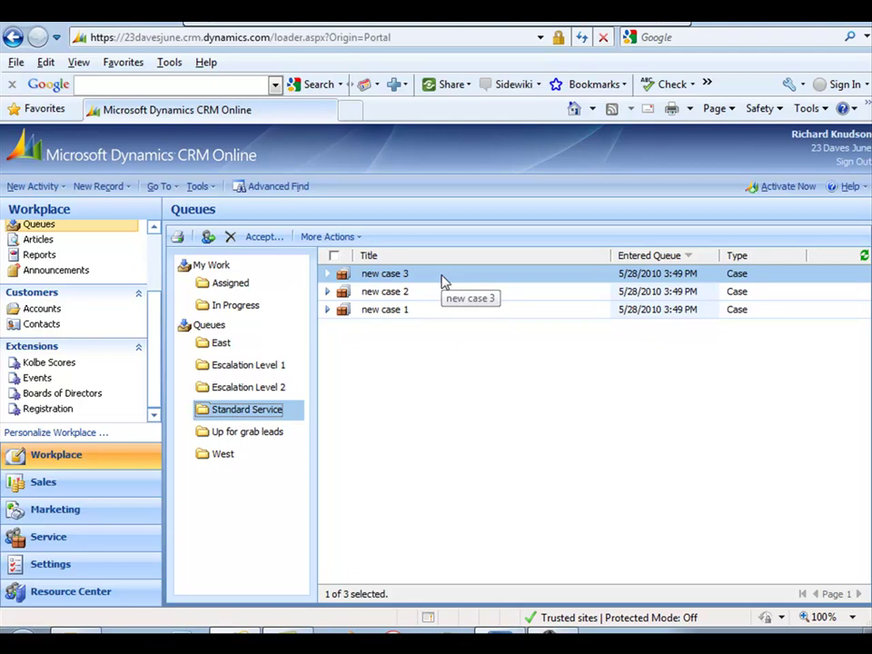
pyautogui.click(863, 256)
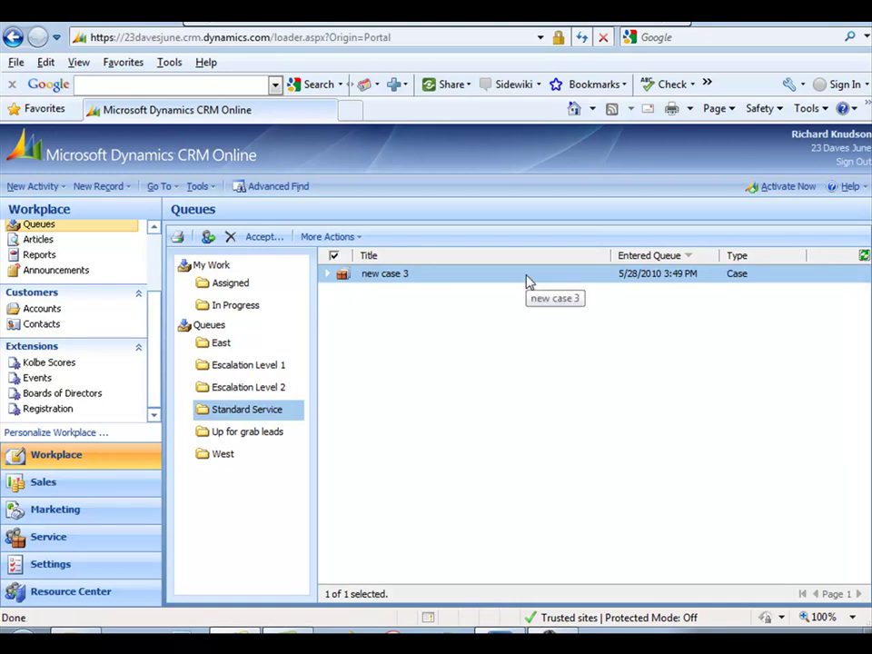
# Check which cases are in the Escalation Level 1, Standard Service and Escalation Level 2 queues.
pyautogui.click(259, 370)
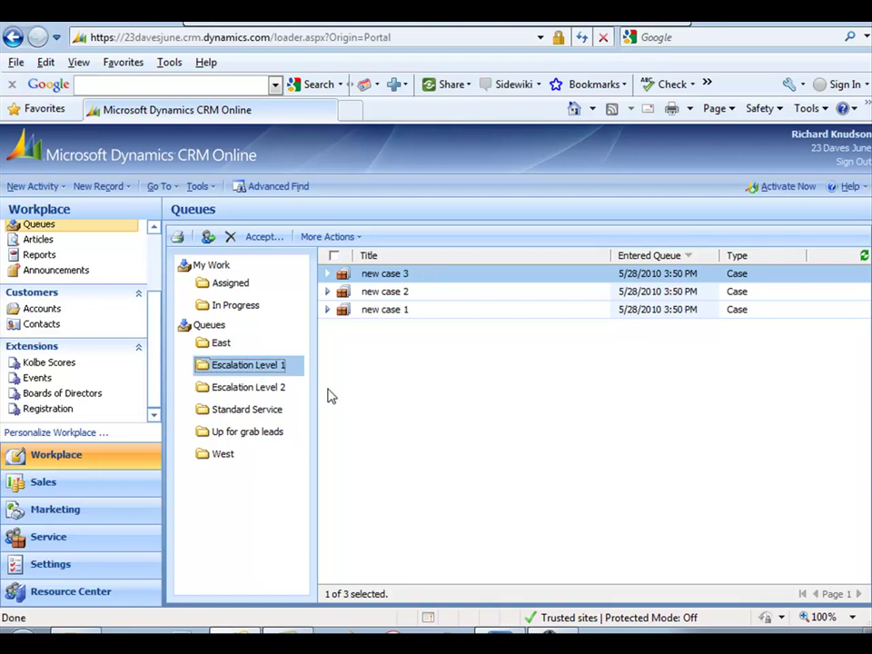
pyautogui.click(255, 411)
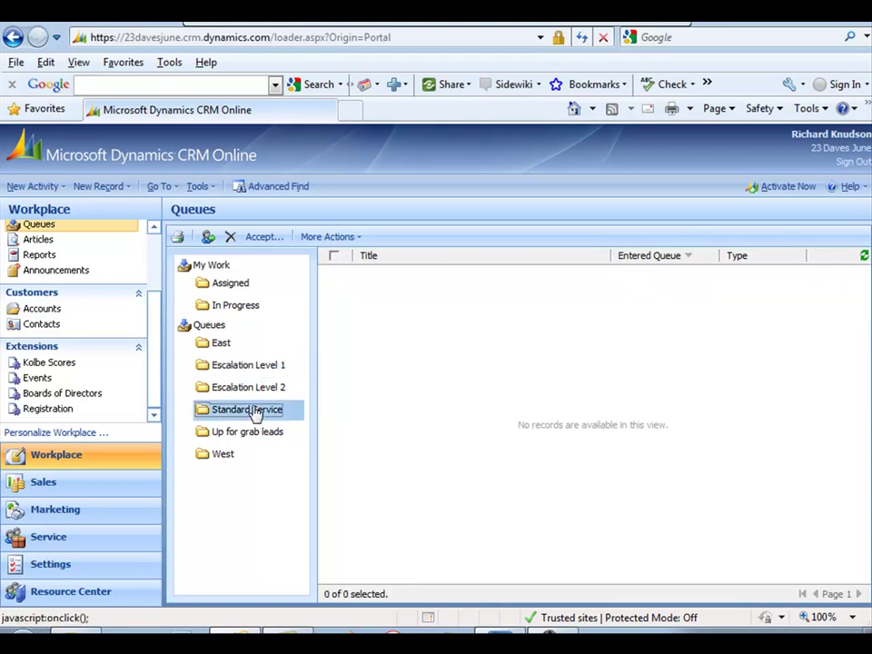
pyautogui.click(247, 369)
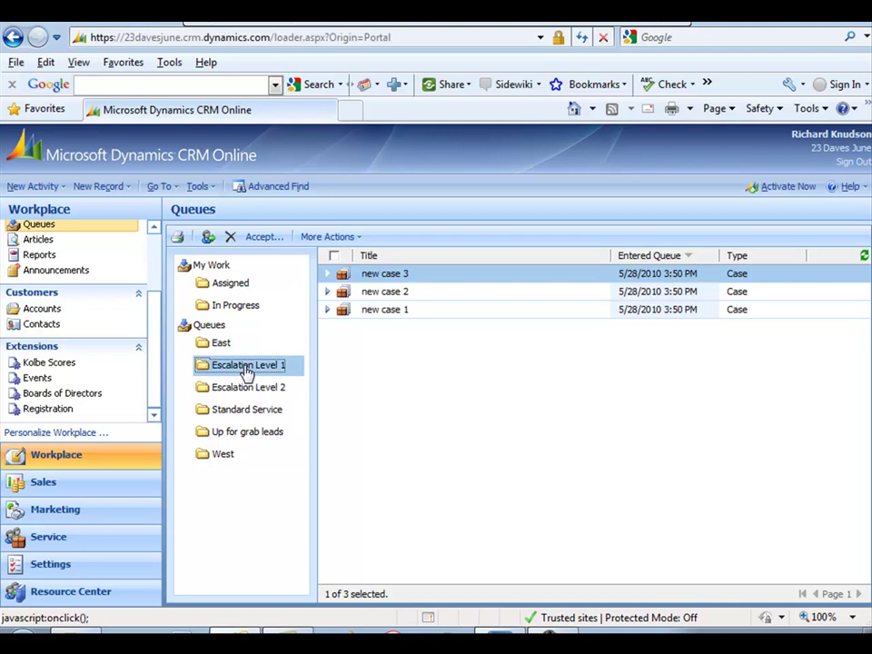
pyautogui.click(246, 388)
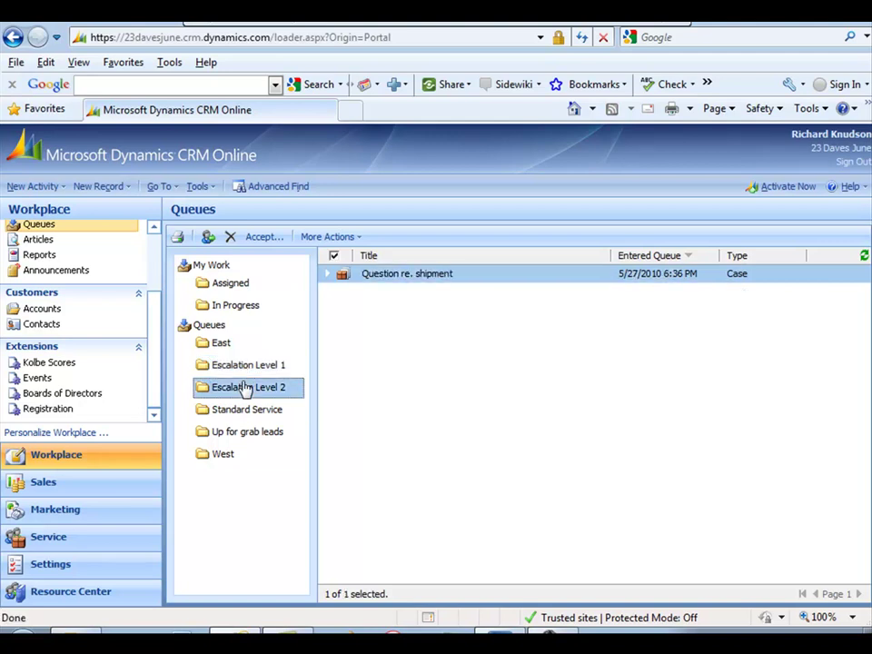
# Open new case 3 from the Escalation Level 1 queue, refresh its workflow jobs, and open the waiting Case Escalation job.
pyautogui.click(231, 363)
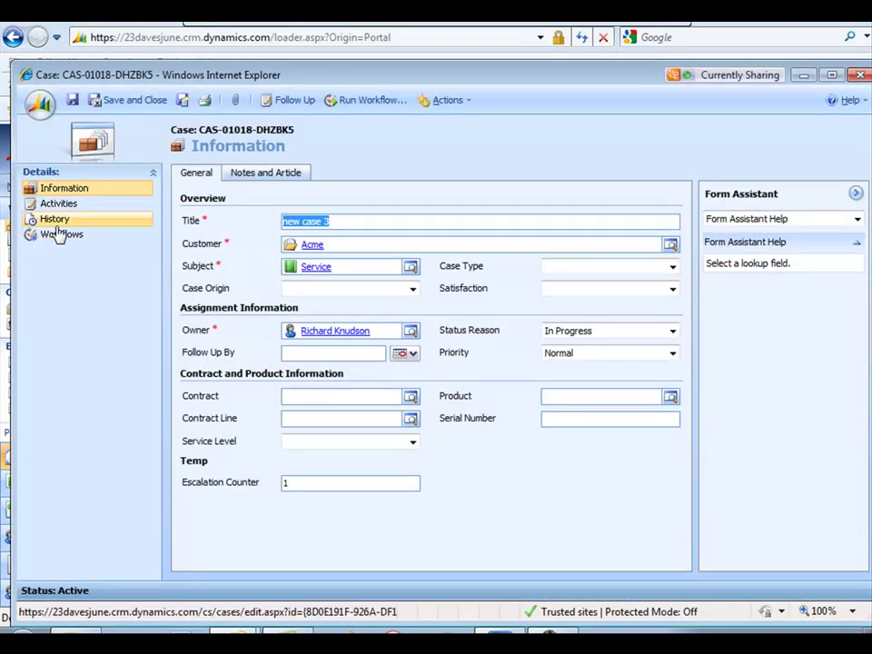
pyautogui.click(57, 234)
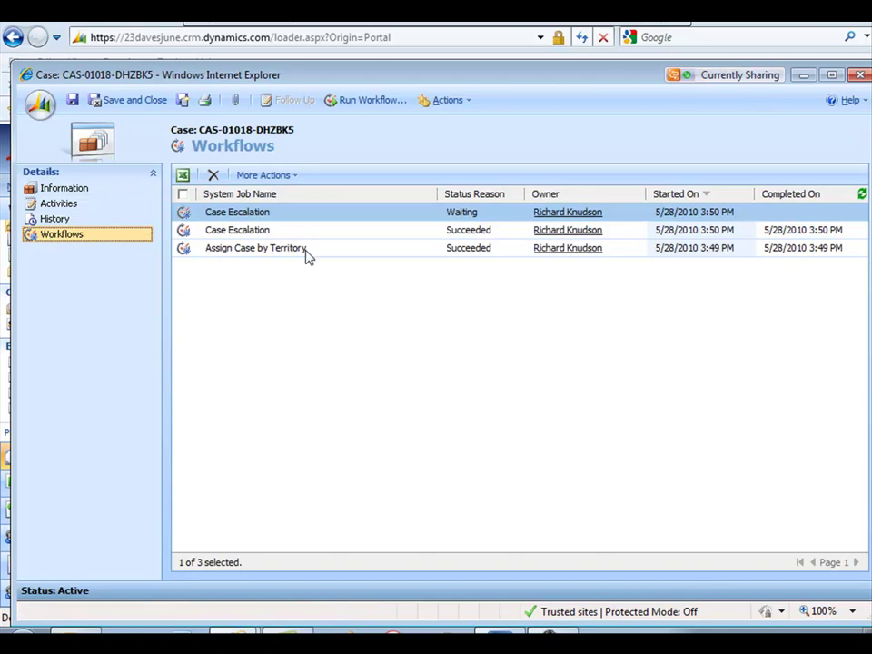
pyautogui.click(861, 194)
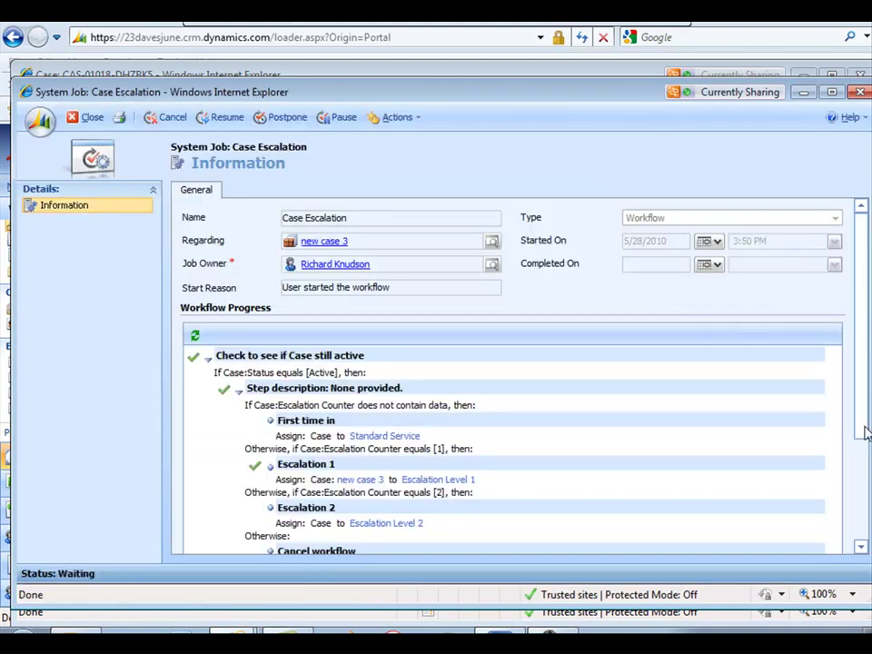
# Review the Case Escalation job's workflow progress for new case 3, close the job, and save and close the case.
pyautogui.moveTo(864, 433); pyautogui.dragTo(862, 519)
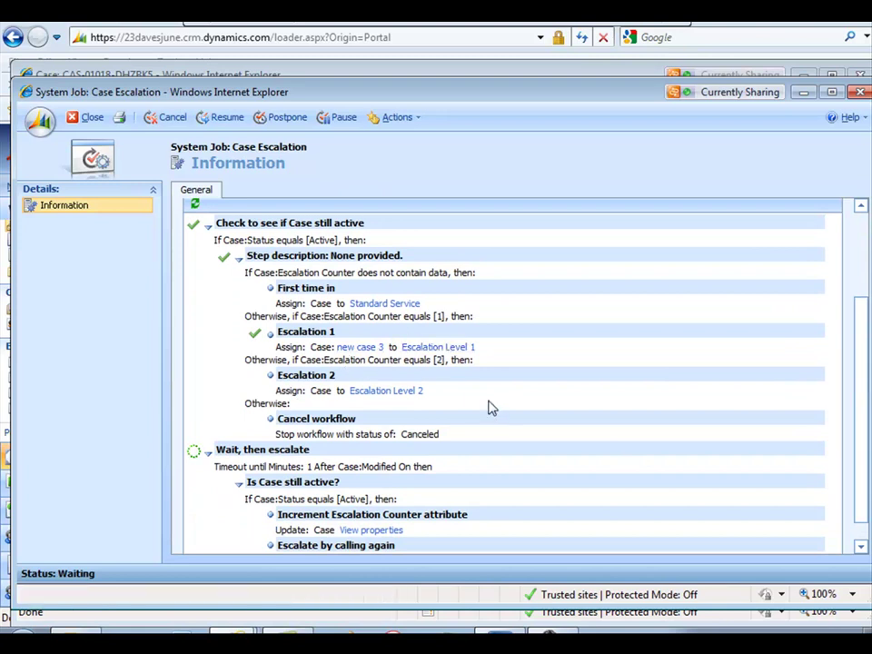
pyautogui.moveTo(862, 502); pyautogui.dragTo(860, 588)
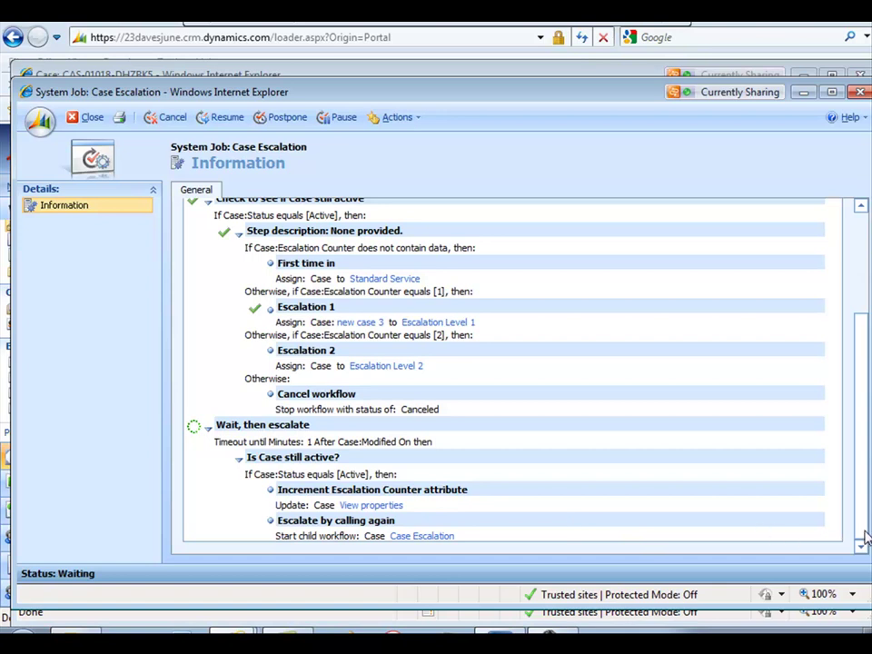
pyautogui.moveTo(865, 531)
pyautogui.mouseDown()
pyautogui.moveTo(862, 405)
pyautogui.moveTo(865, 536)
pyautogui.mouseUp()
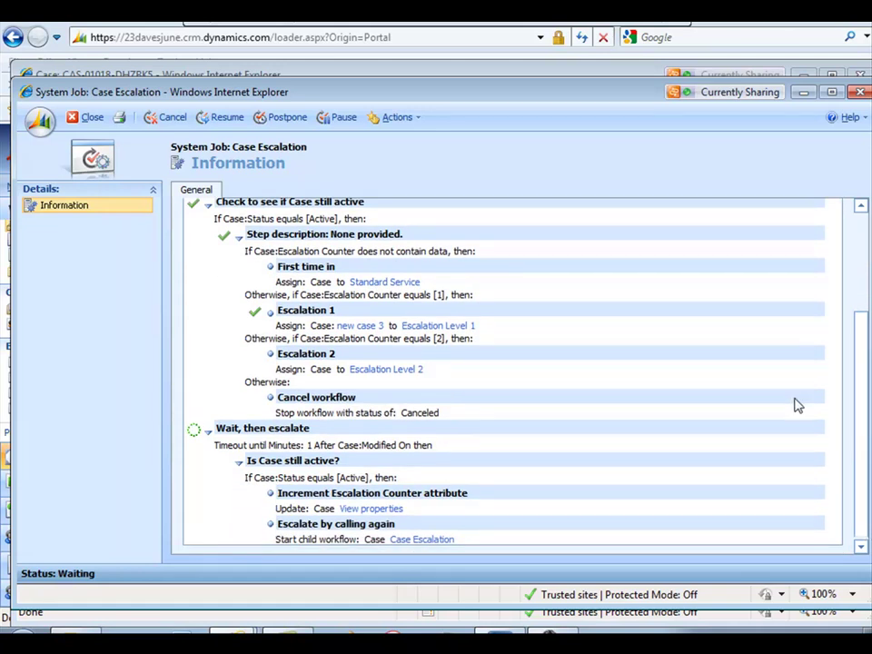
pyautogui.moveTo(865, 458); pyautogui.dragTo(850, 321)
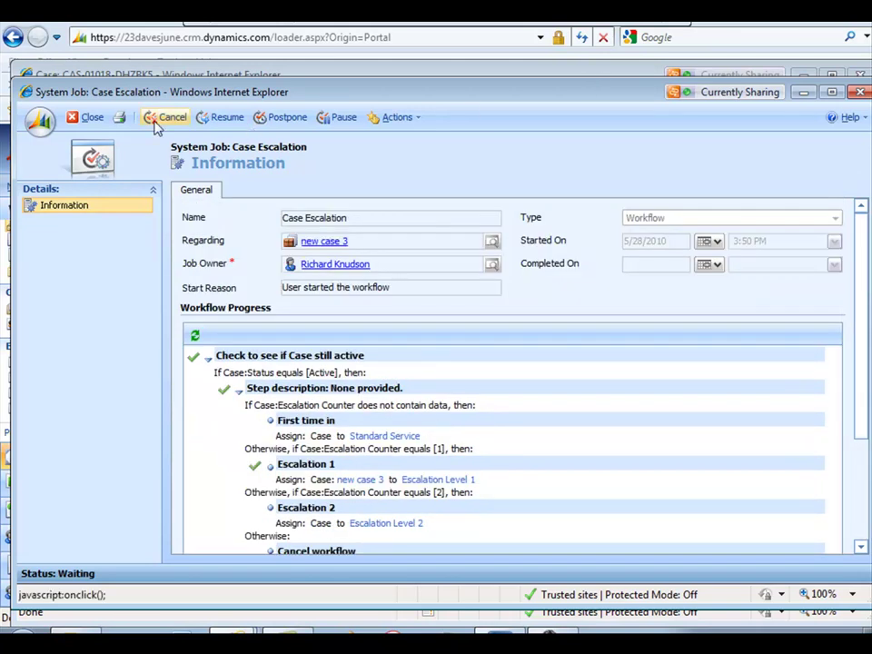
pyautogui.click(100, 122)
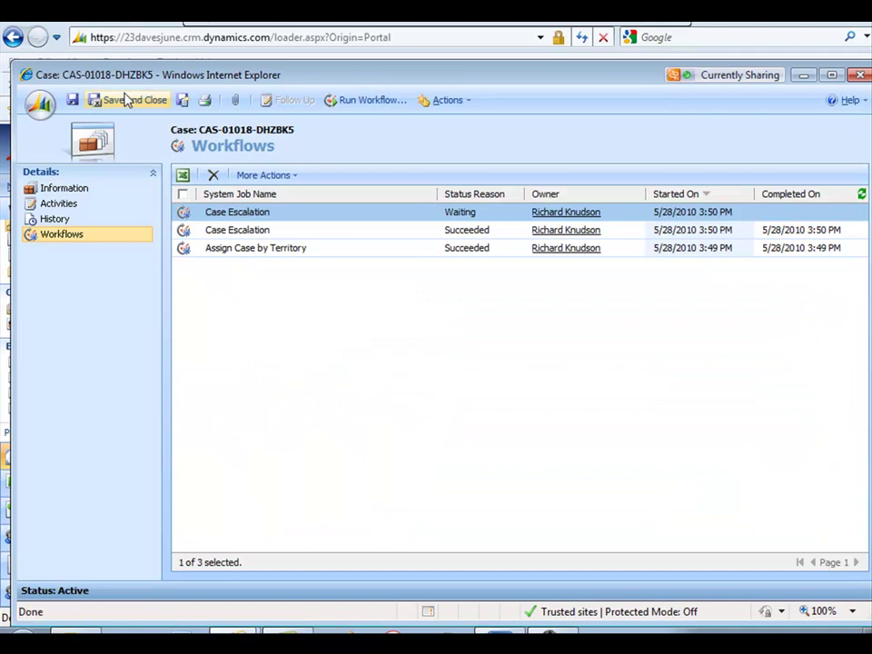
pyautogui.click(127, 99)
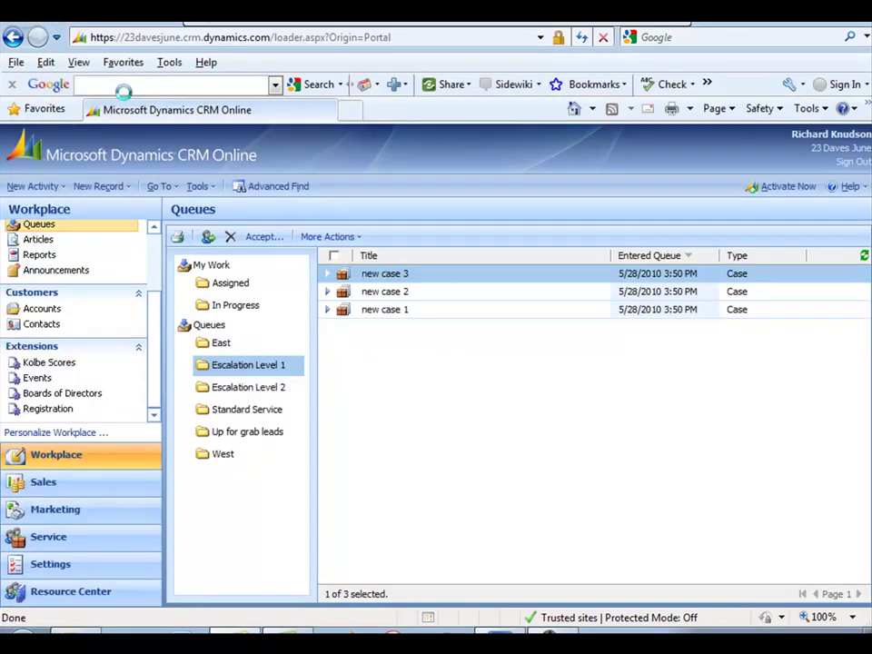
# Refresh the Escalation Level 2 queue, and resolve new case 3 from the Escalation Level 1 queue.
pyautogui.click(270, 392)
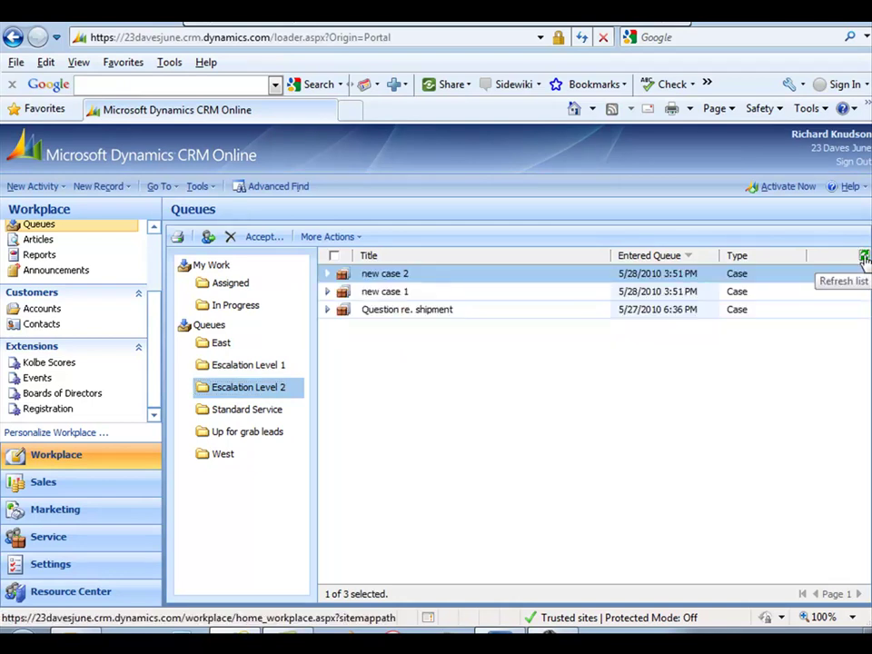
pyautogui.click(864, 258)
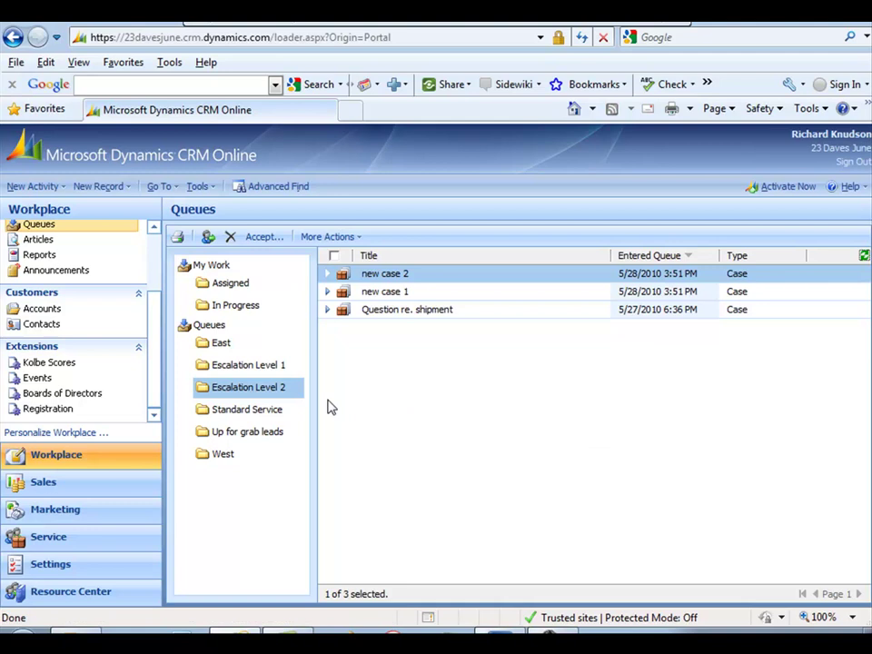
pyautogui.click(261, 365)
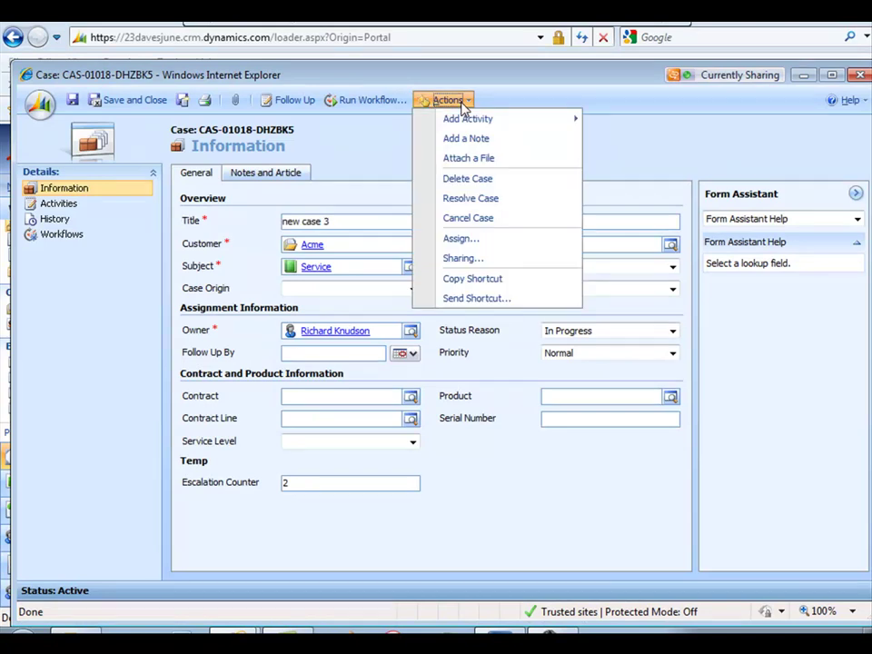
pyautogui.click(463, 199)
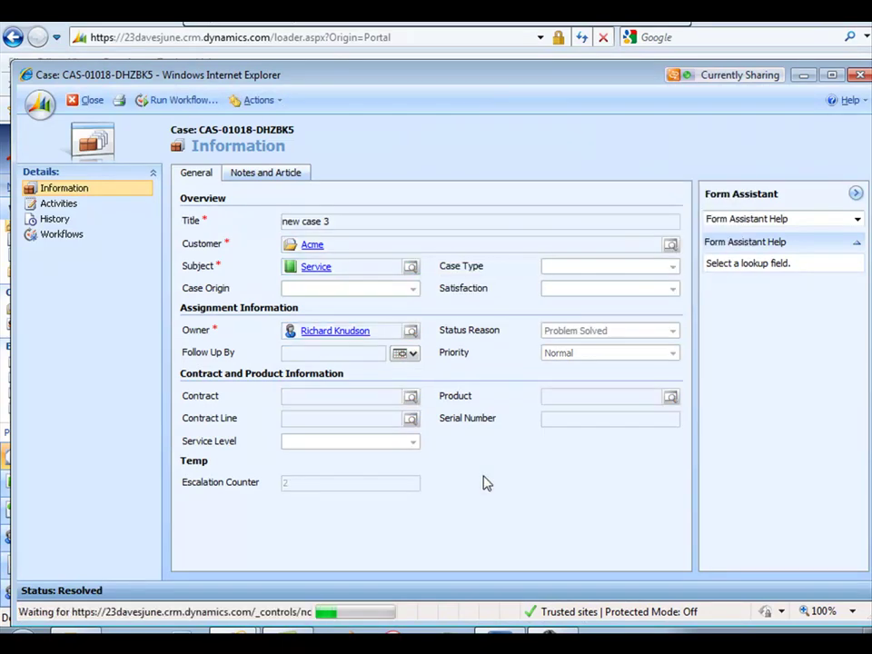
pyautogui.click(91, 101)
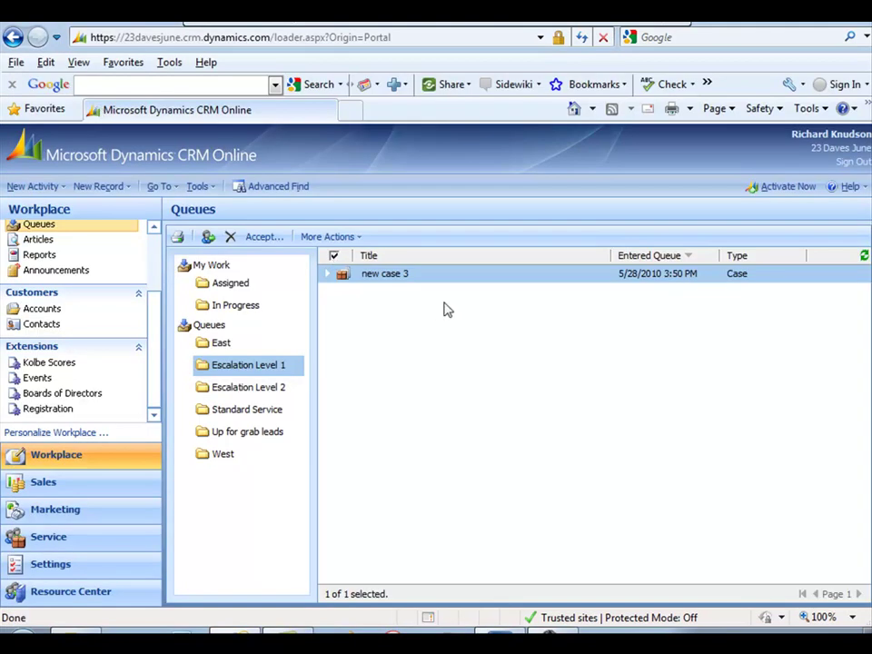
# Refresh the Escalation Level 1 queue and compare its cases with those in the Escalation Level 2 and Standard Service queues.
pyautogui.click(863, 256)
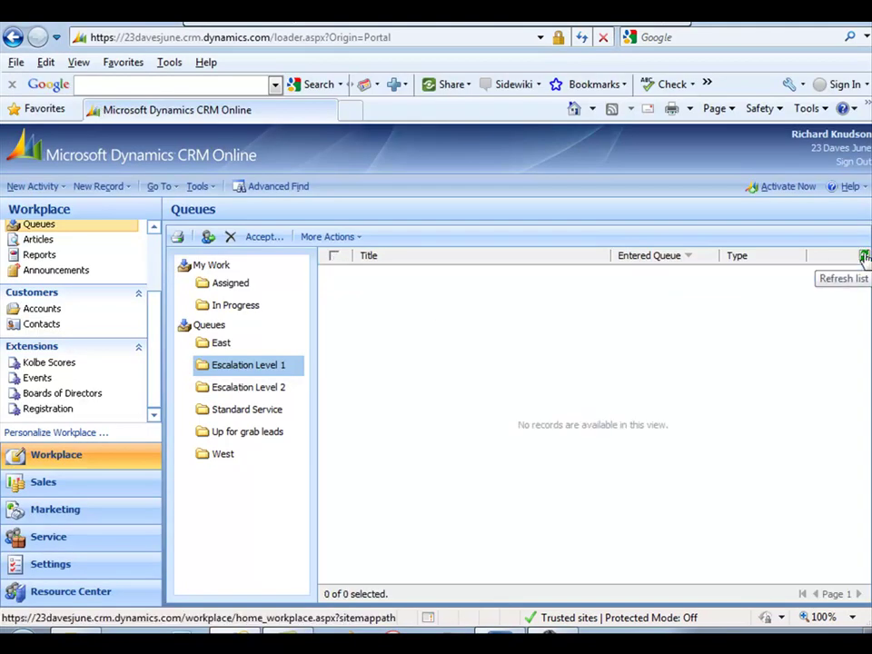
pyautogui.click(296, 385)
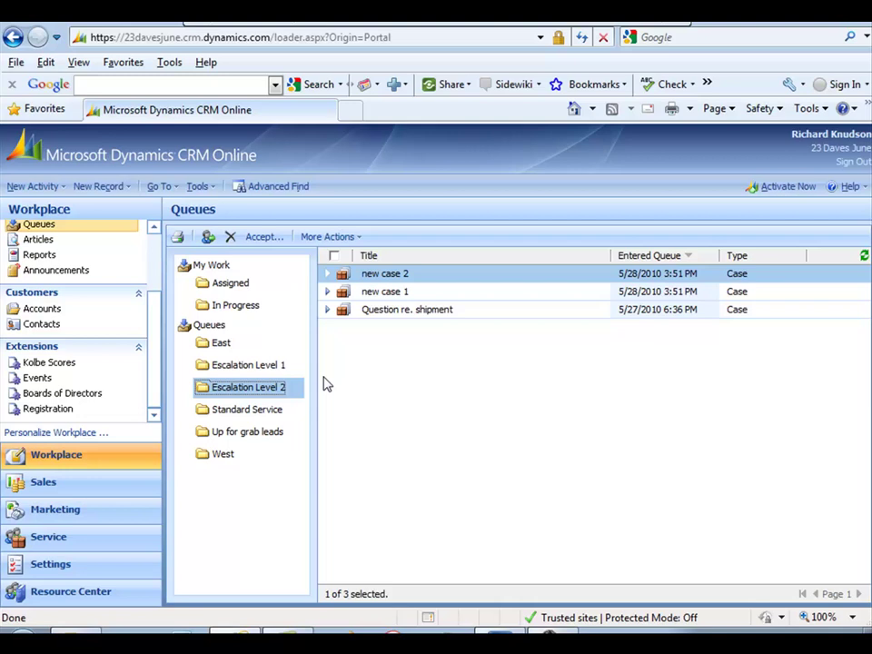
pyautogui.click(402, 292)
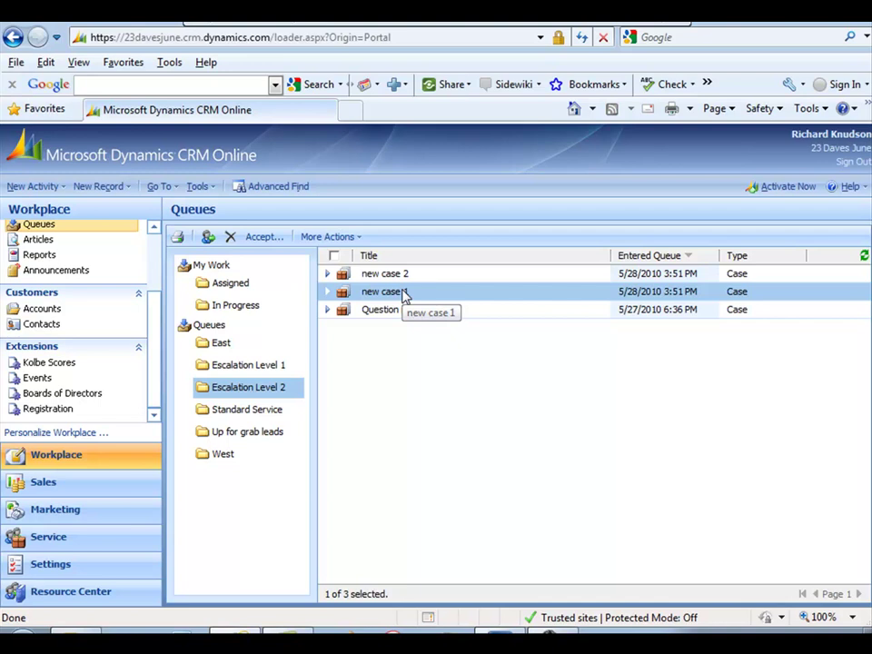
pyautogui.click(254, 386)
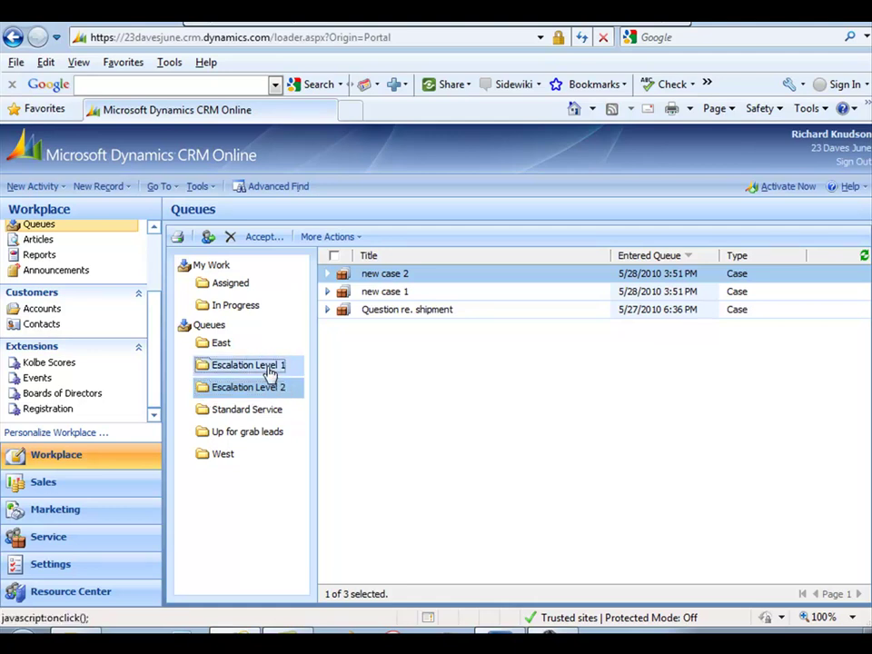
pyautogui.click(263, 367)
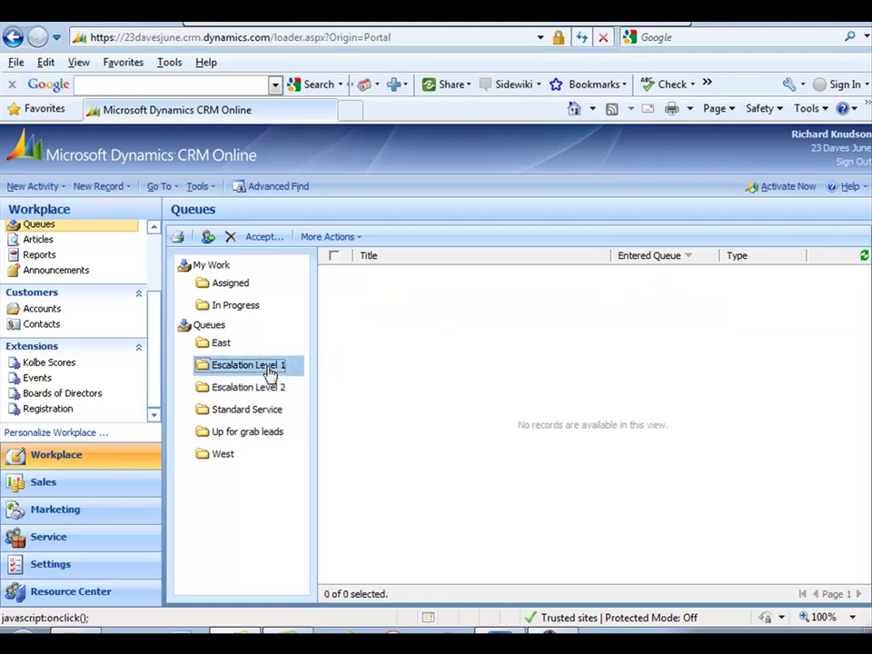
pyautogui.click(254, 410)
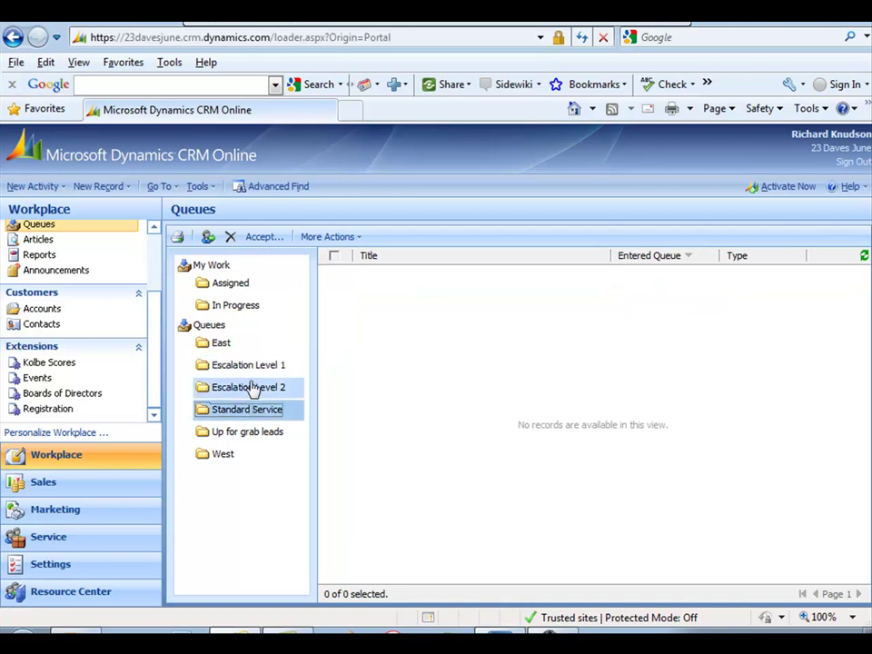
pyautogui.click(254, 387)
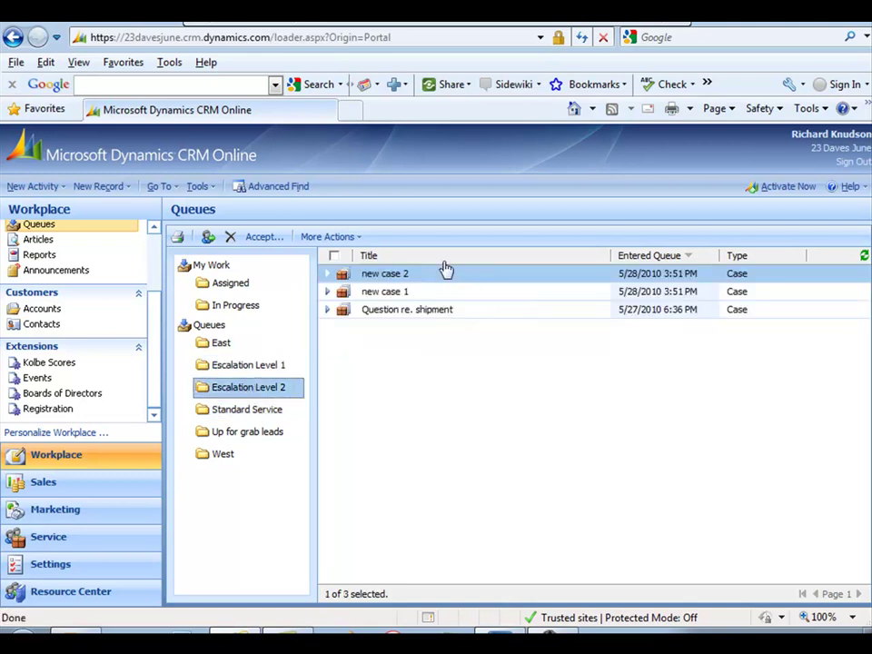